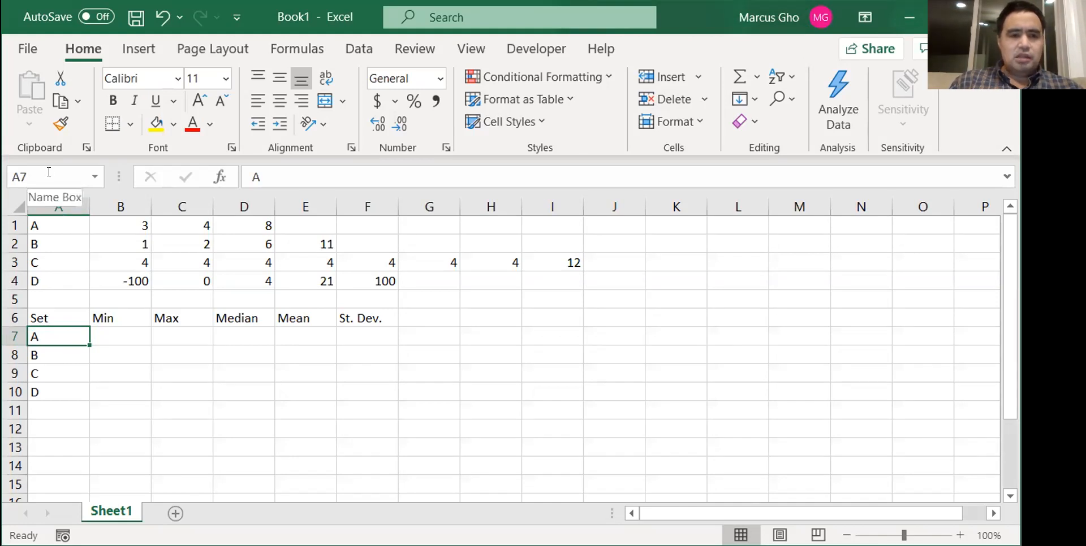
# - Start entering the text "whatever you want" in cell C5
pyautogui.click(181, 295)
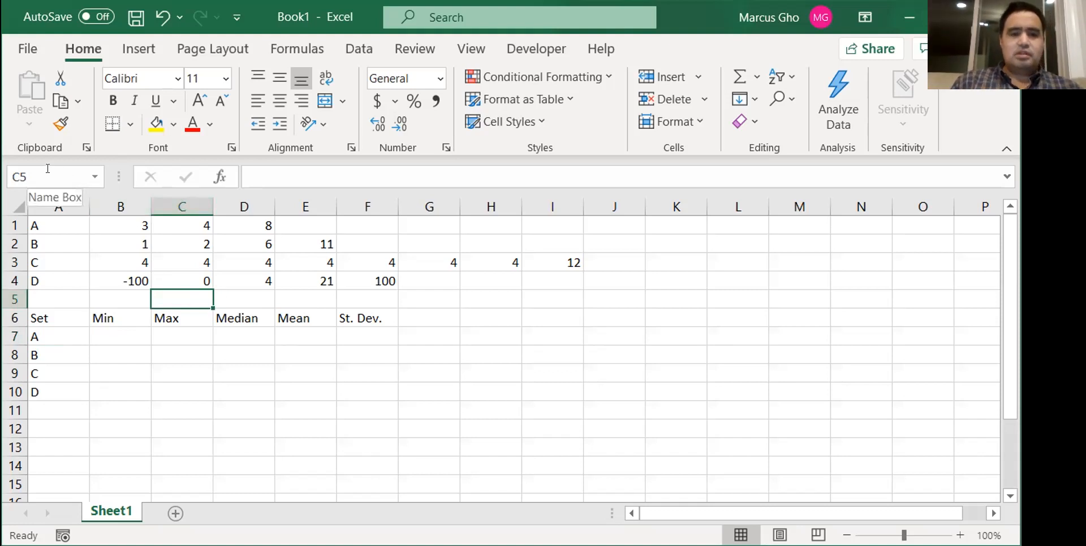
pyautogui.doubleClick(181, 294)
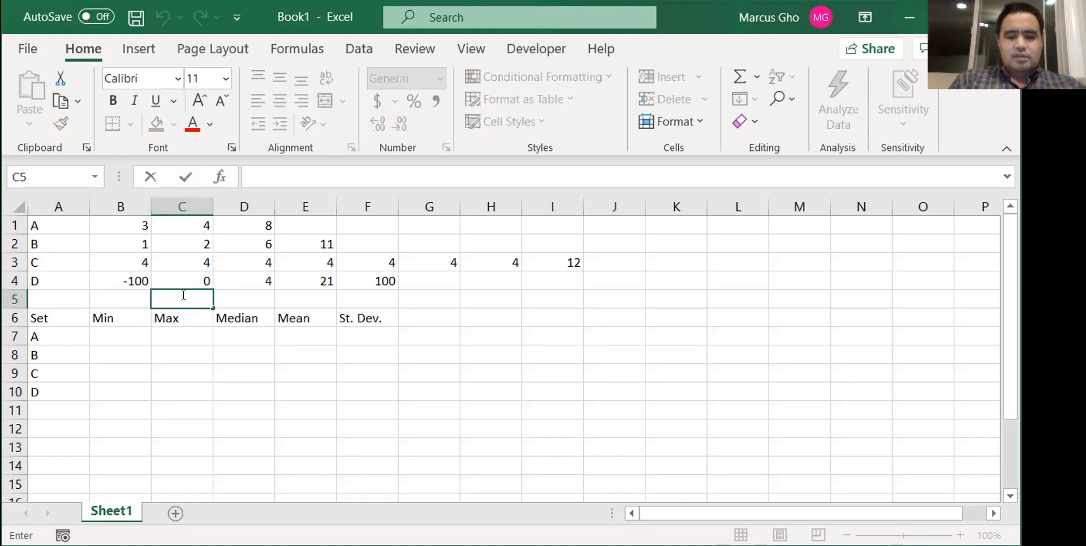
pyautogui.write('whatever')
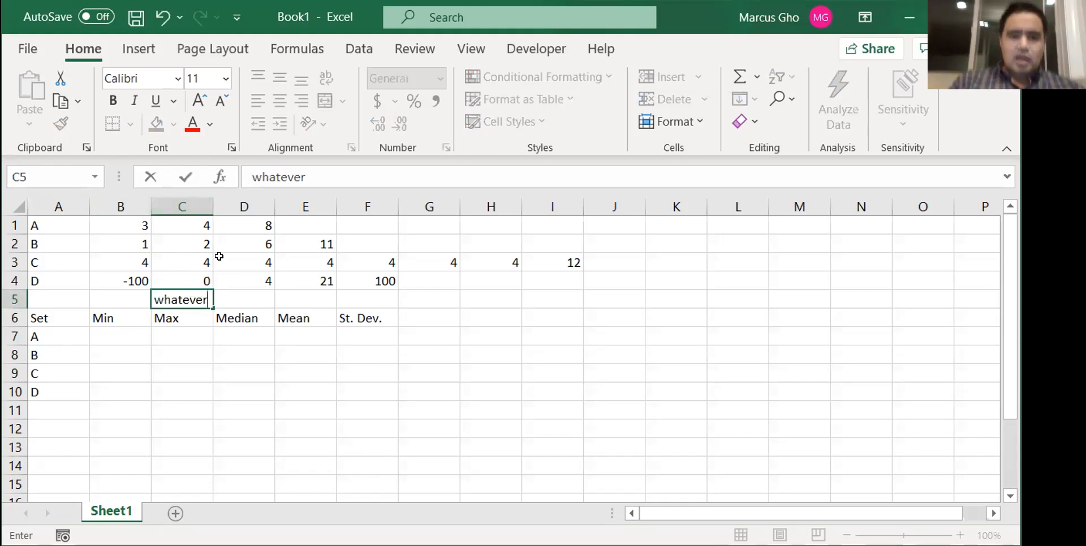
pyautogui.click(310, 170)
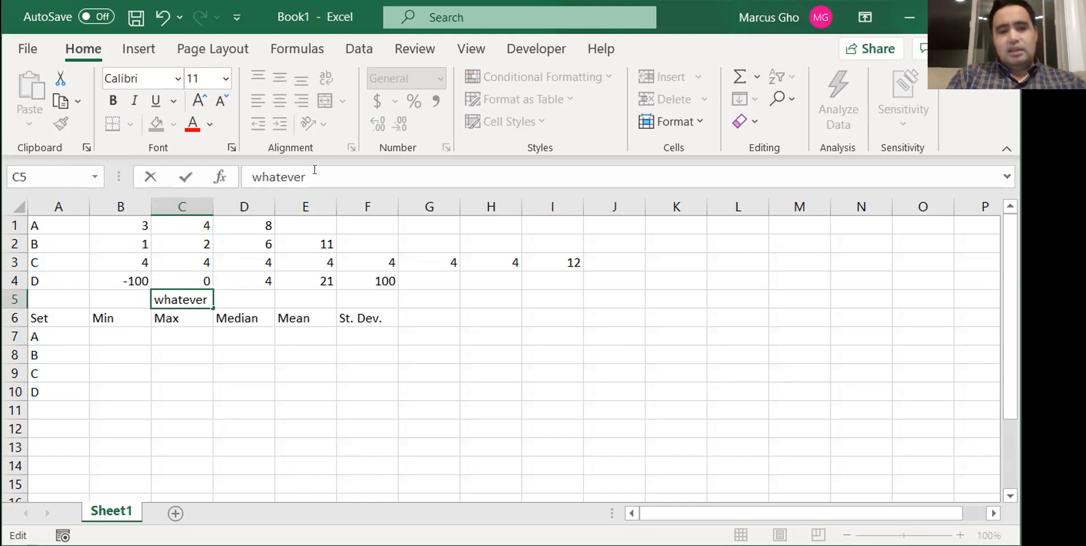
pyautogui.write('you want')
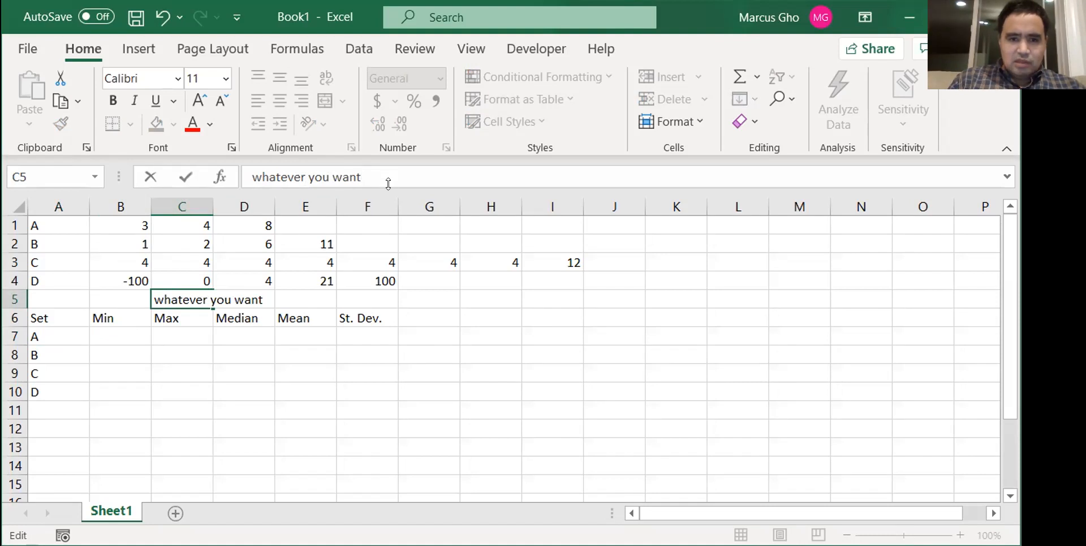
# - Expand the formula bar to two lines and discard the uncommitted text in cell C5
pyautogui.moveTo(386, 203); pyautogui.dragTo(385, 211)
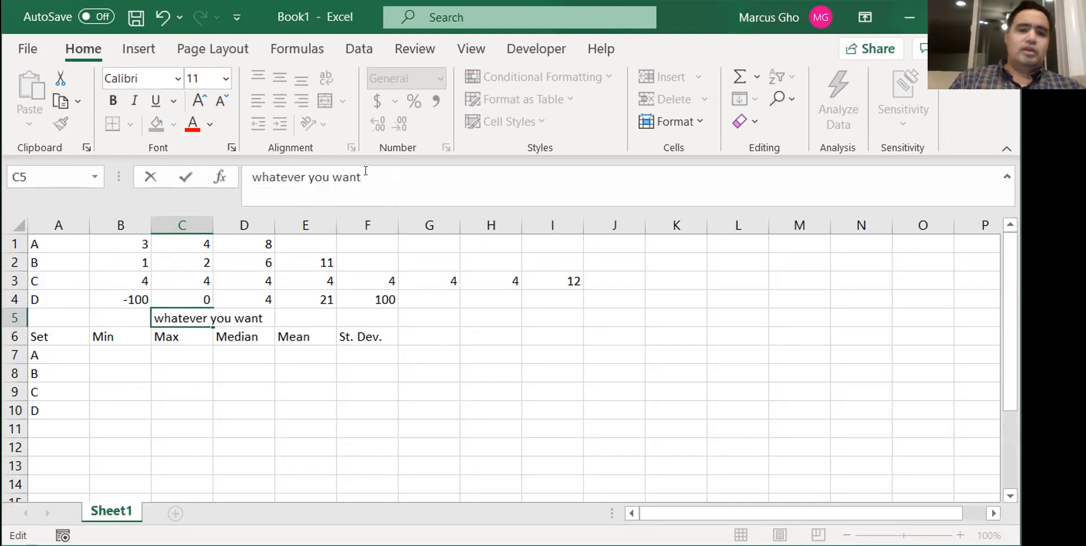
pyautogui.moveTo(362, 177); pyautogui.dragTo(252, 177)
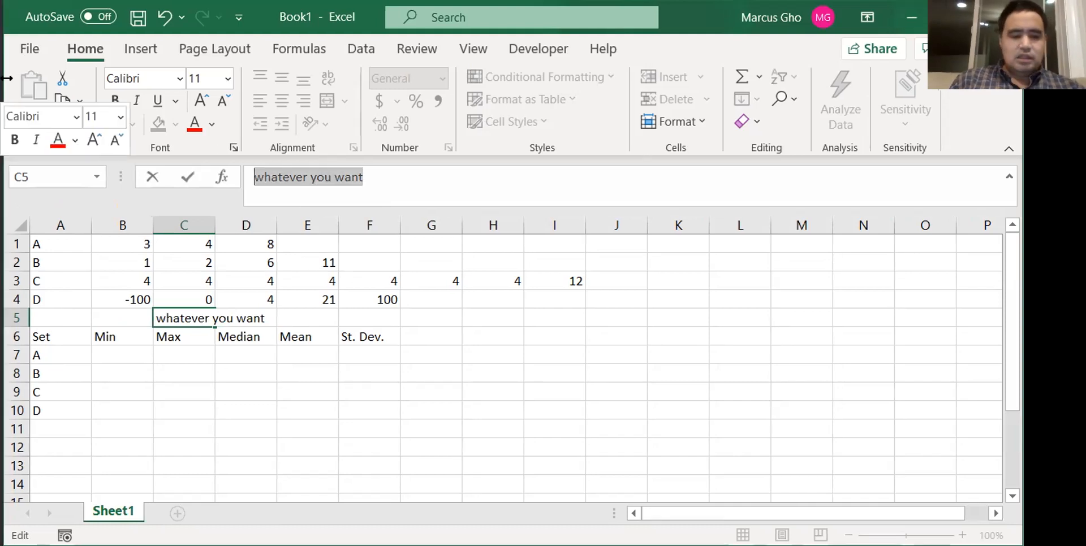
pyautogui.press('Escape')
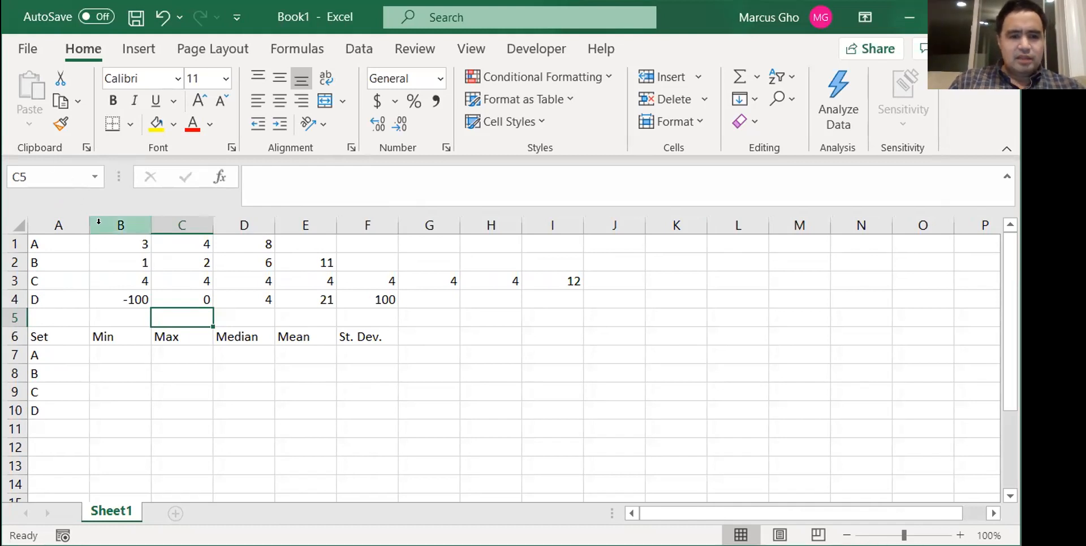
# - Set the font of the whole of column A to Arial Narrow
pyautogui.click(66, 219)
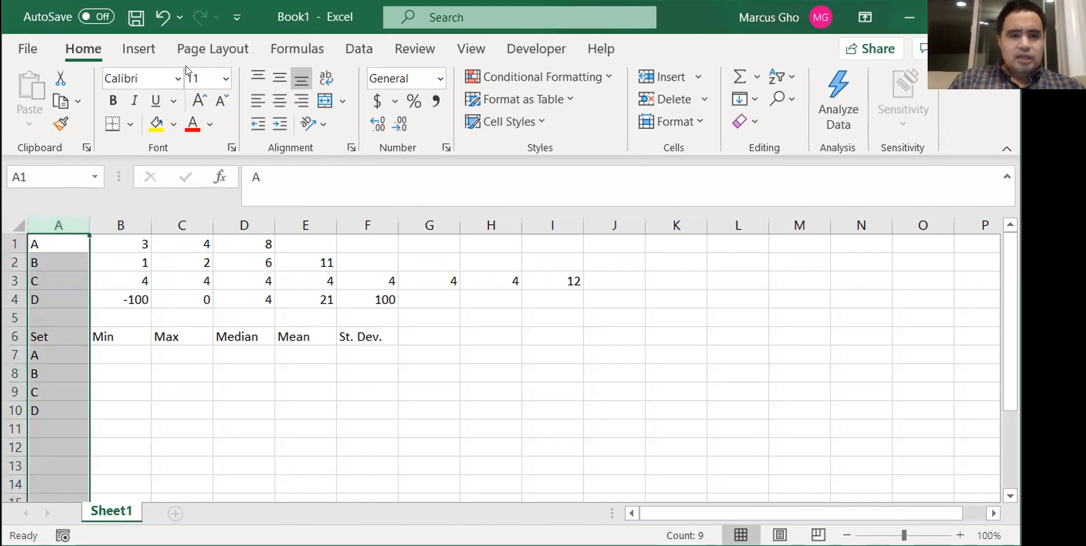
pyautogui.click(175, 74)
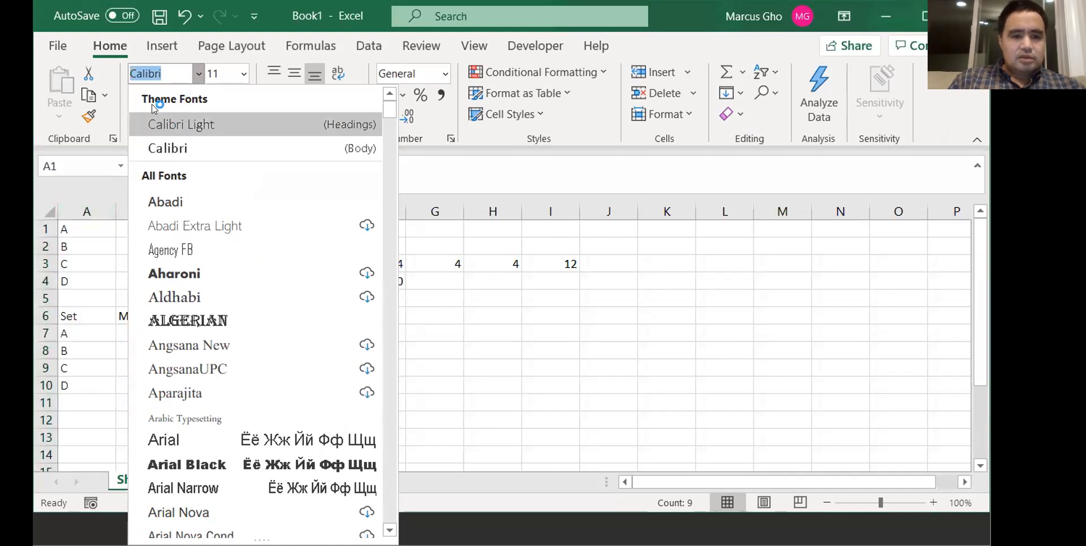
pyautogui.write('Arial Narrow')
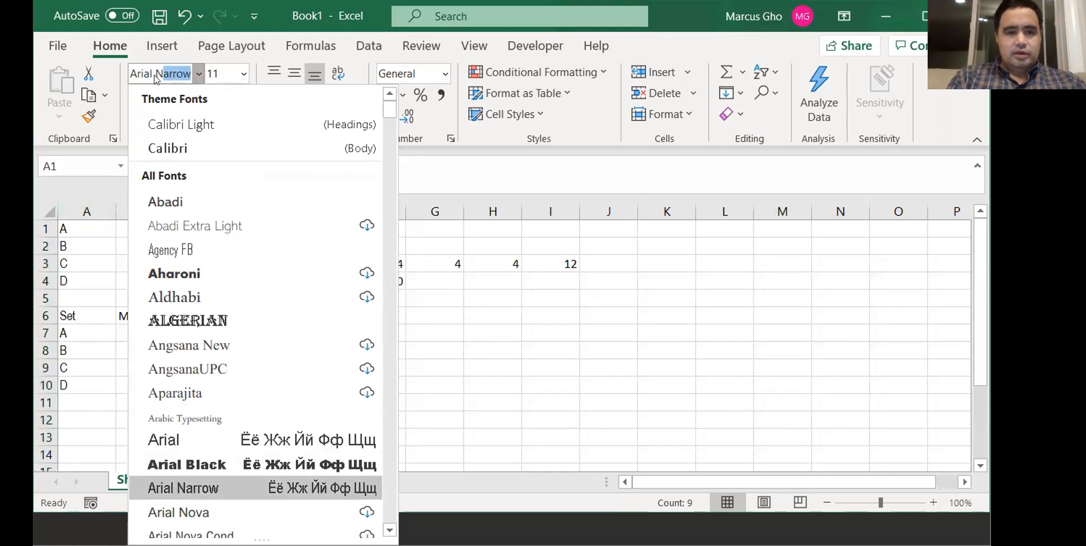
pyautogui.press('Return')
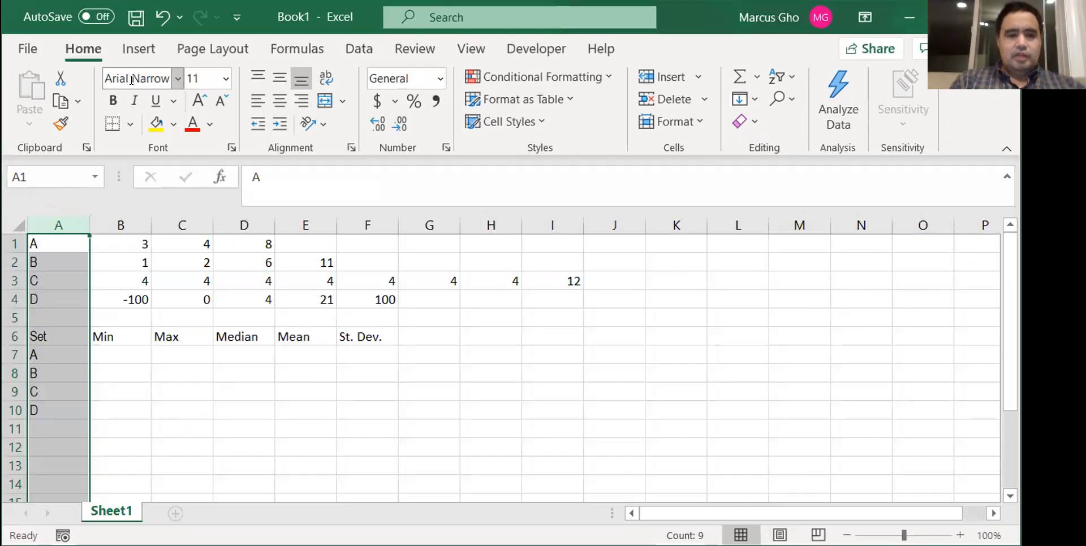
# - Apply the Arial Narrow font to all of row 3
pyautogui.click(10, 279)
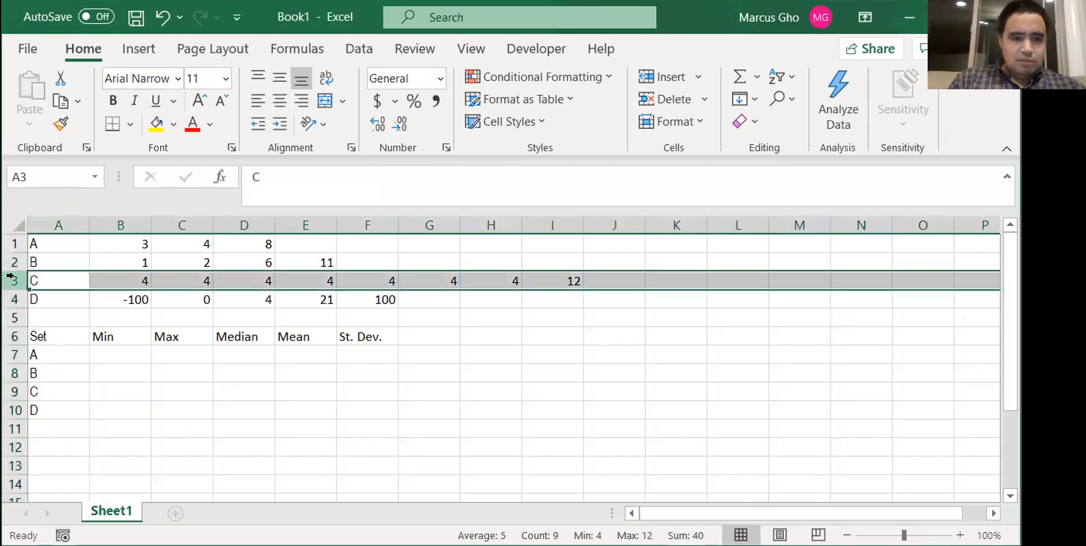
pyautogui.click(160, 78)
pyautogui.press('Return')
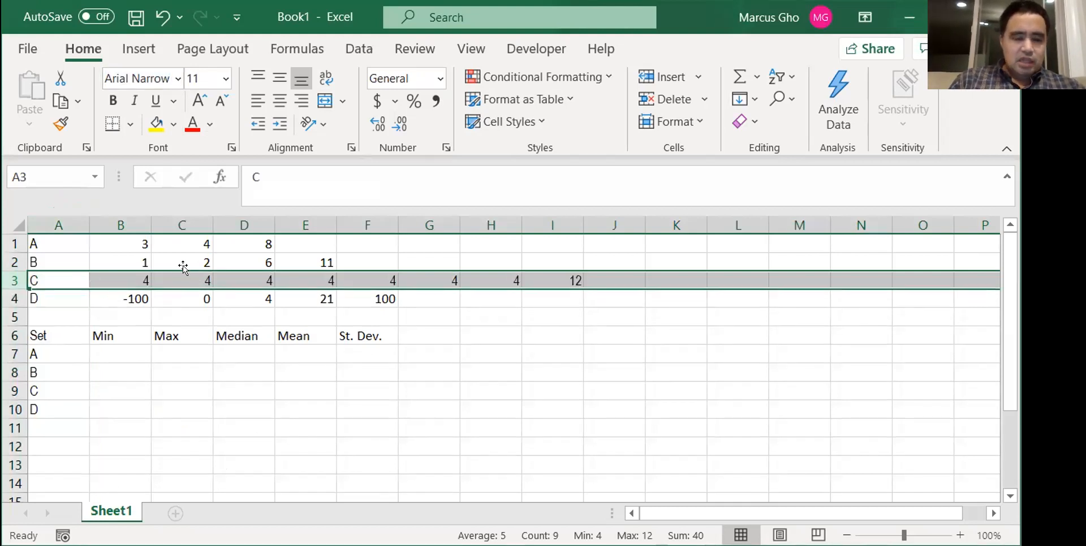
# - Set the entire worksheet's font to Arial Narrow and center all cell contents horizontally
pyautogui.click(11, 221)
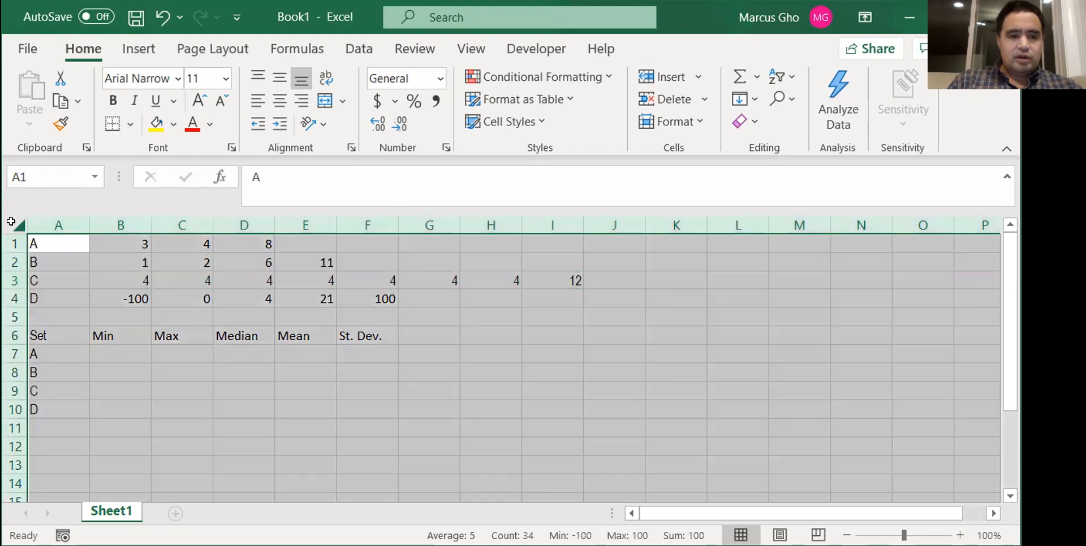
pyautogui.click(148, 72)
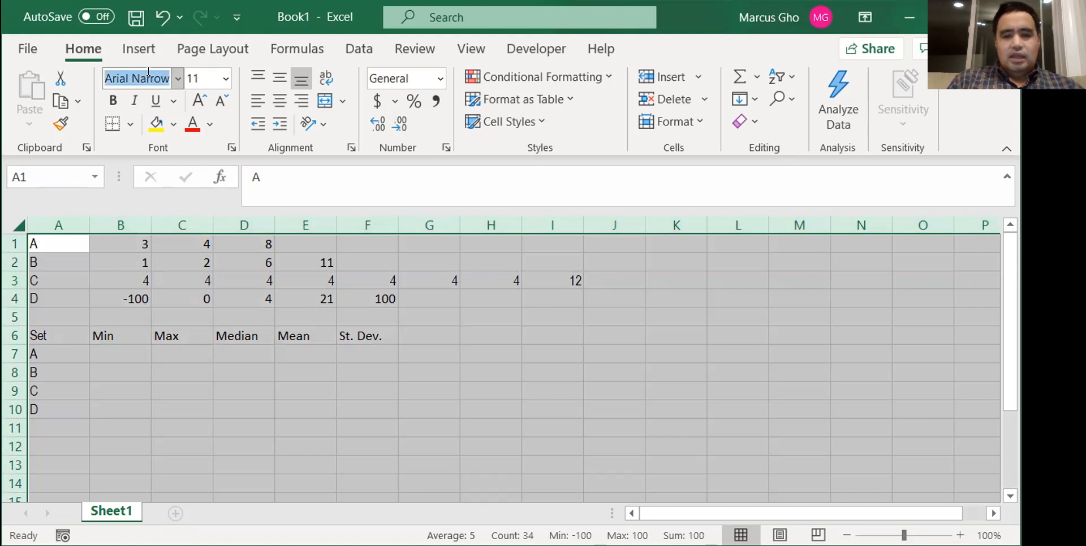
pyautogui.press('Return')
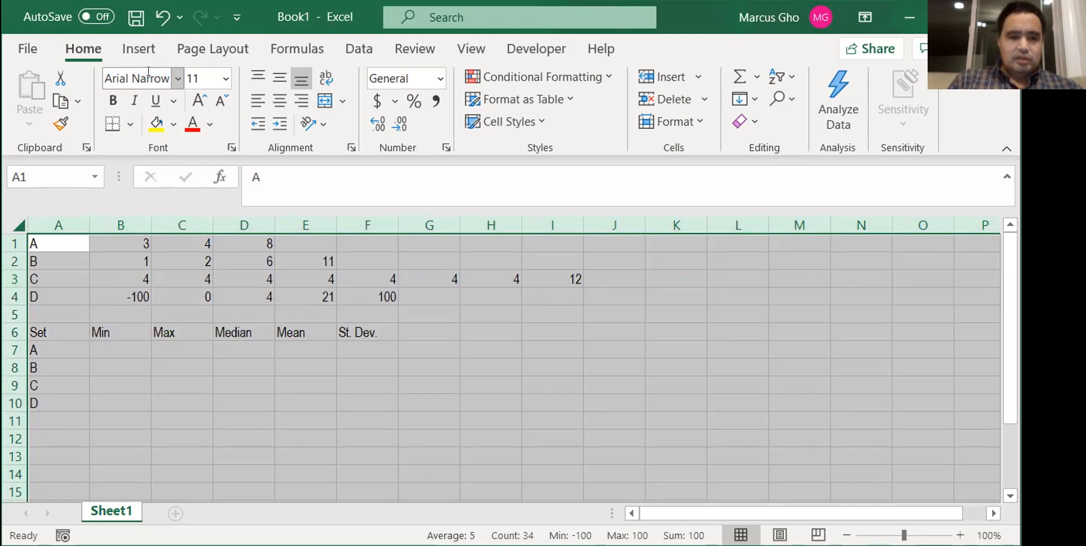
pyautogui.click(275, 99)
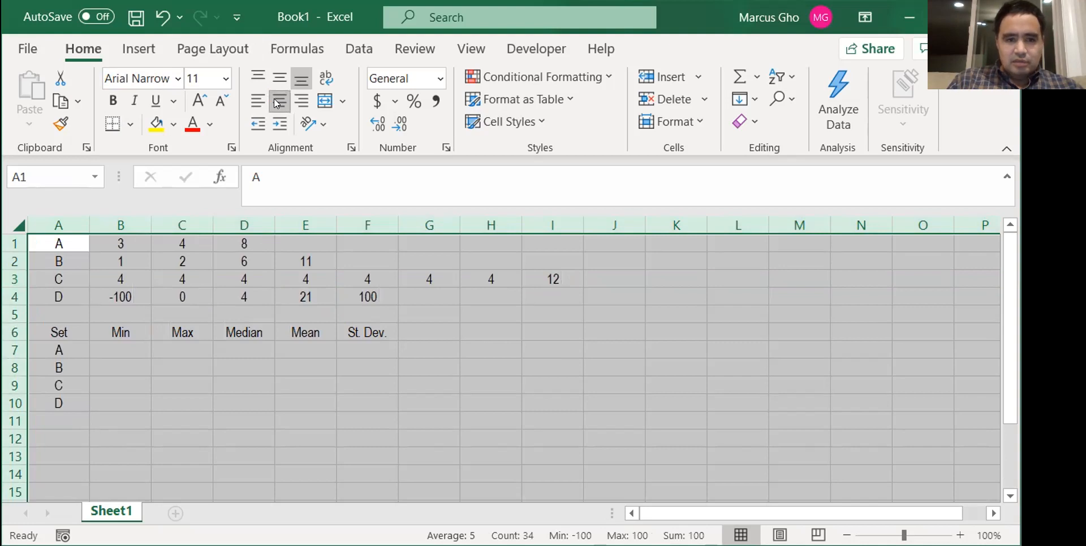
# - Apply All Borders to the empty results range B7:F10 of the statistics table
pyautogui.moveTo(120, 343); pyautogui.dragTo(352, 392)
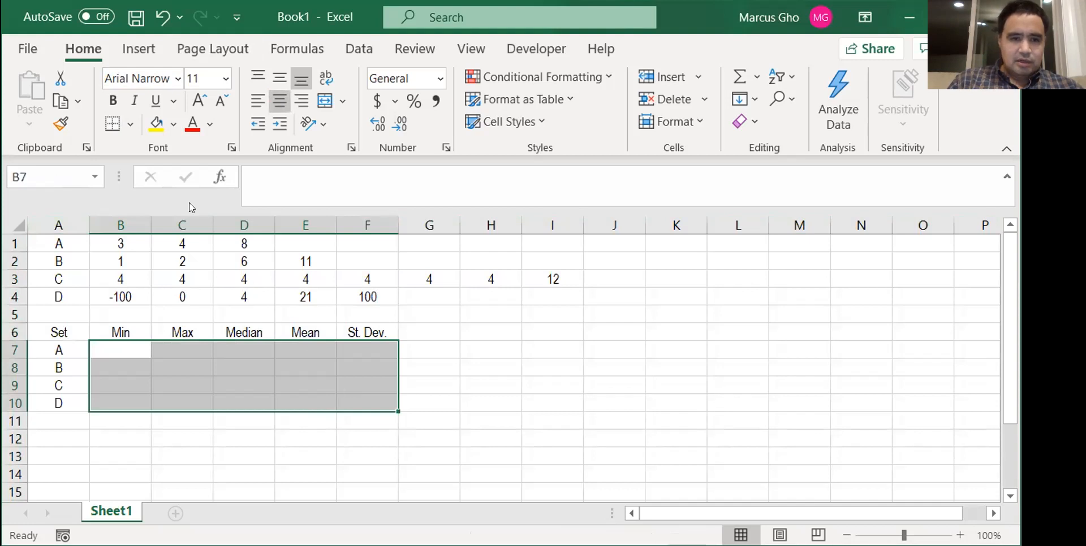
pyautogui.click(130, 123)
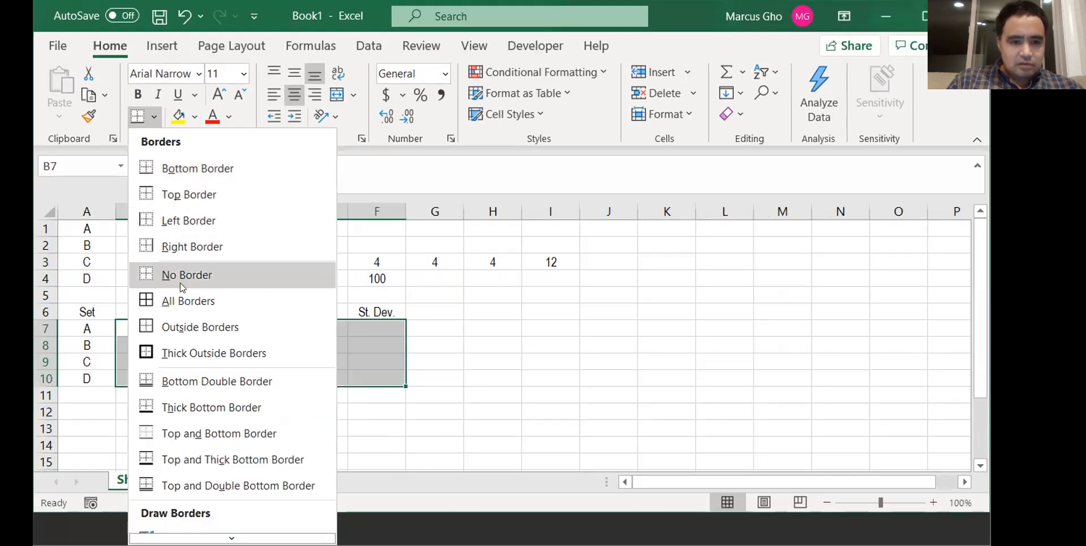
pyautogui.click(184, 303)
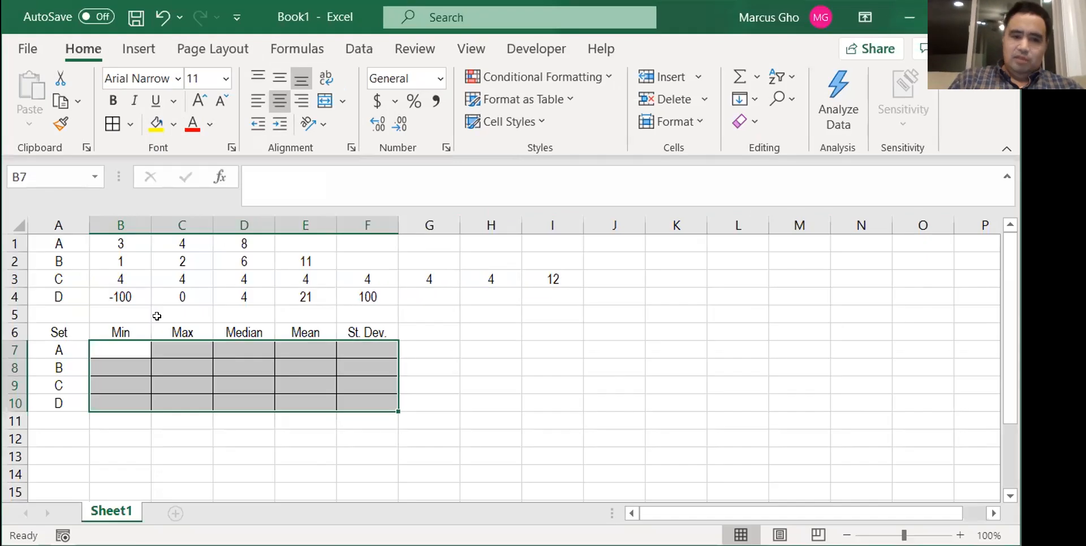
# - Enter the formula =MIN(3,4,8) in cell B7 for set A's minimum
pyautogui.click(105, 354)
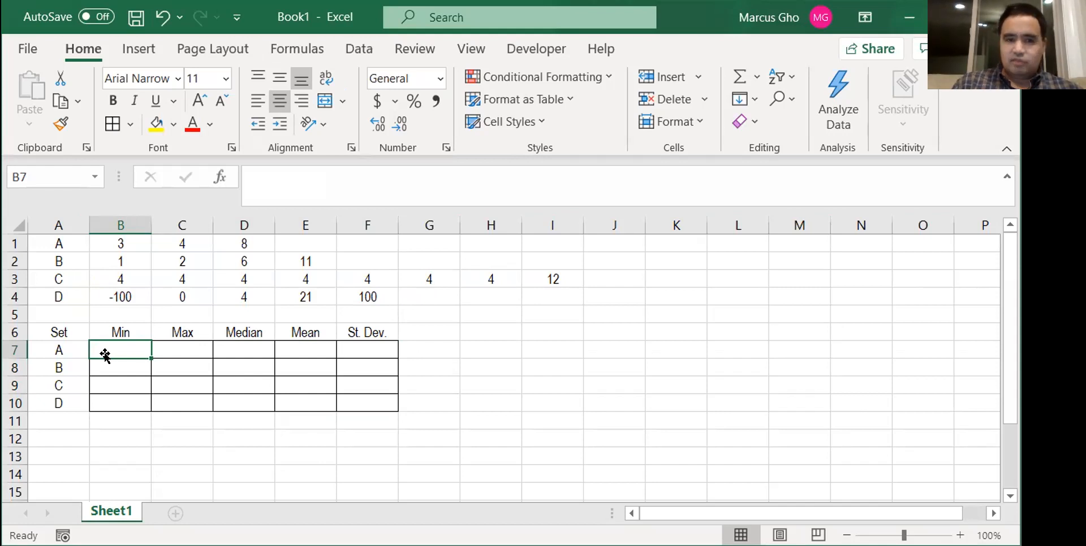
pyautogui.write('=')
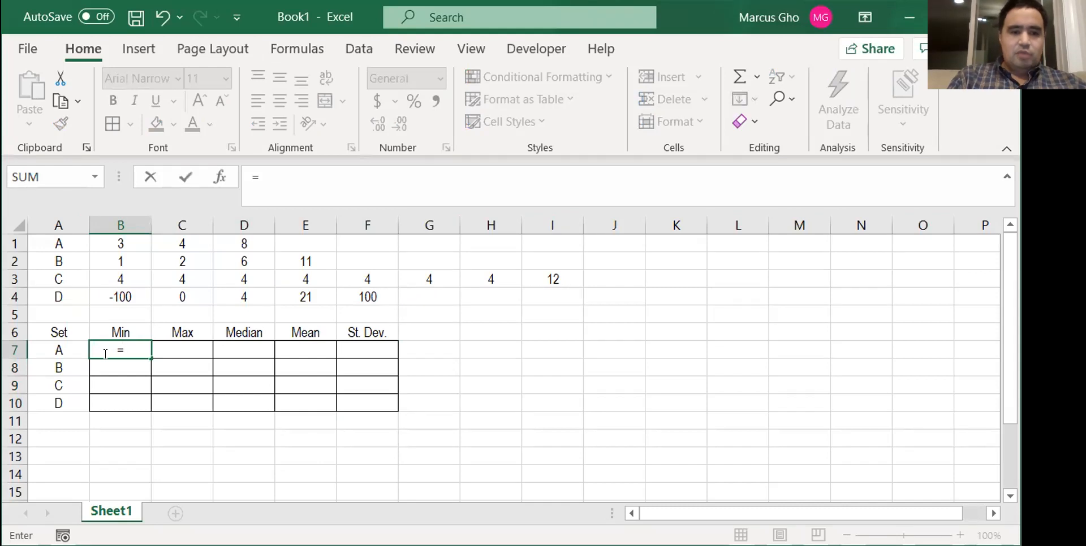
pyautogui.write('min')
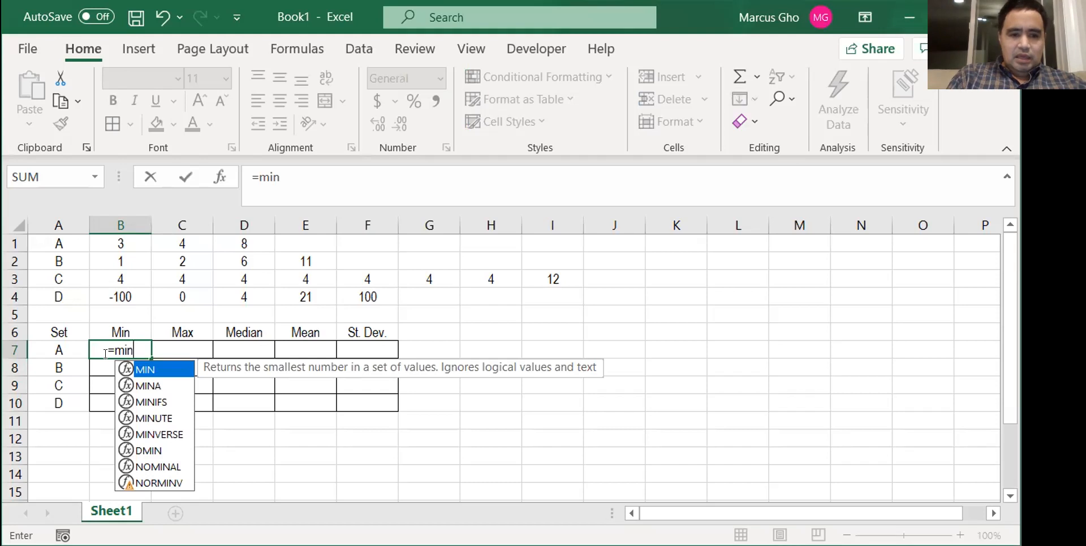
pyautogui.write('(')
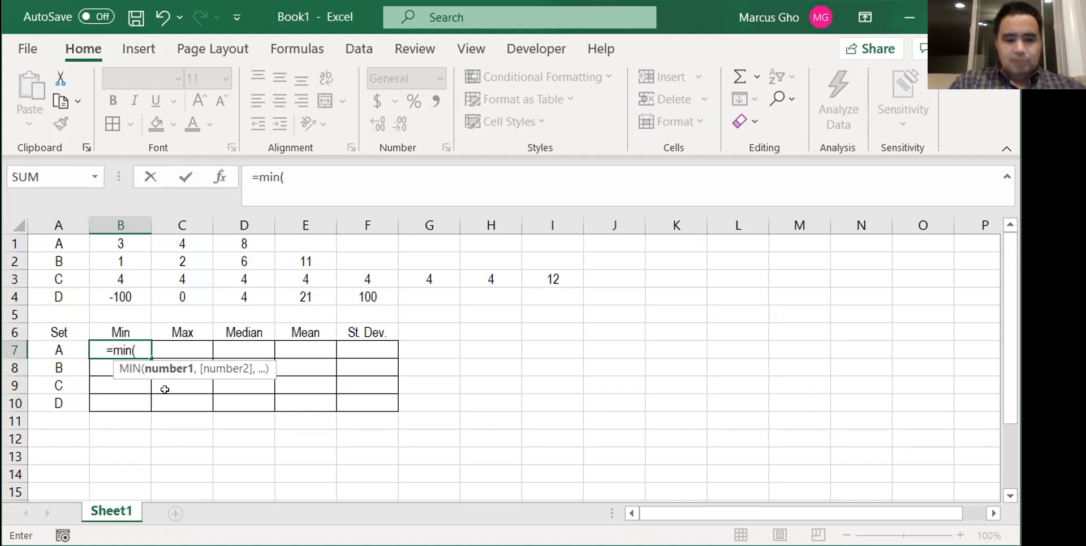
pyautogui.write('3,')
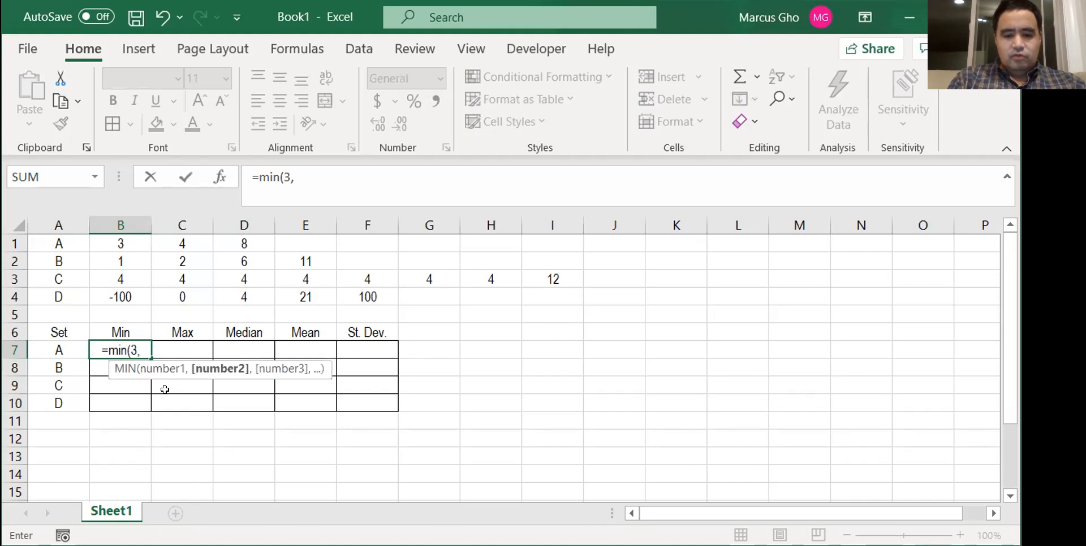
pyautogui.write('4,8)')
pyautogui.press('Return')
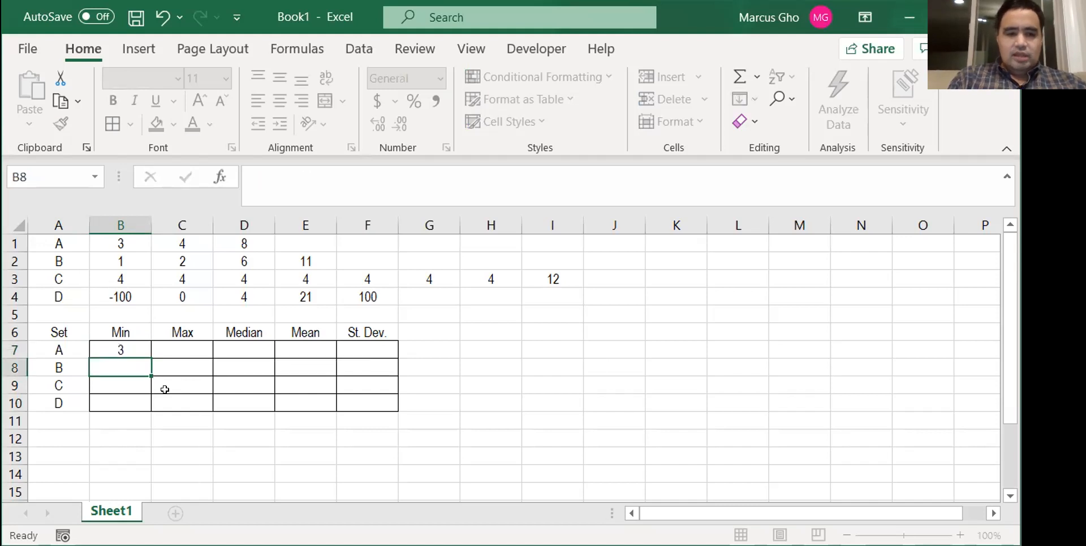
# - Try replacing the typed numbers in B7's MIN formula with a multi-row data range starting at B1, and clear the cell
pyautogui.press('Up')
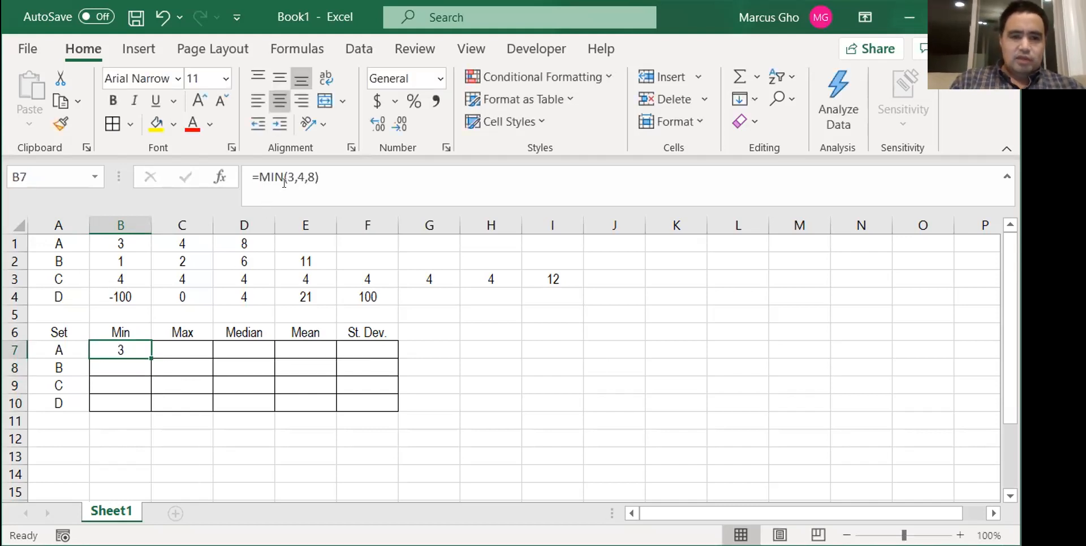
pyautogui.moveTo(285, 177); pyautogui.dragTo(316, 177)
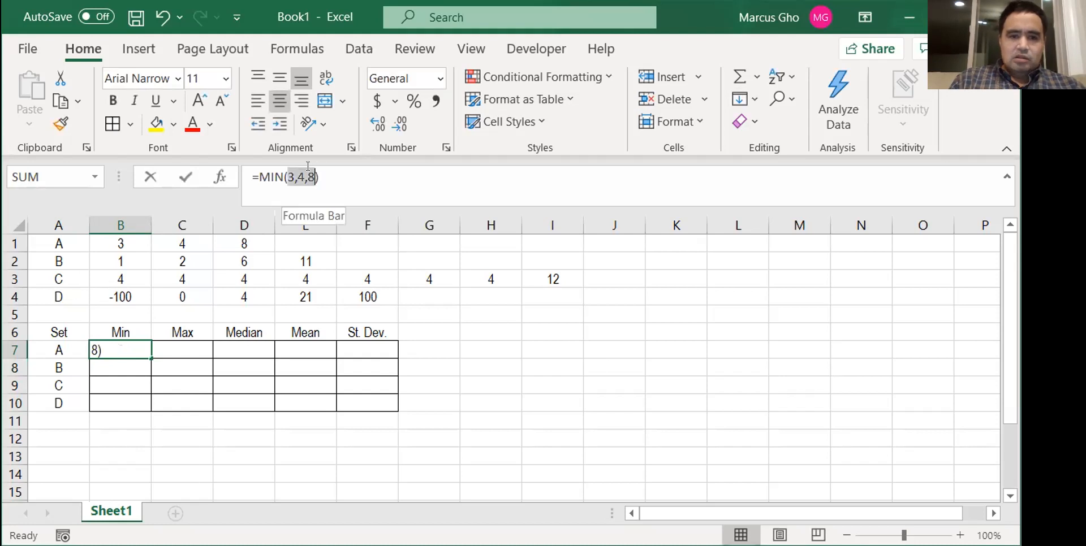
pyautogui.press('BackSpace')
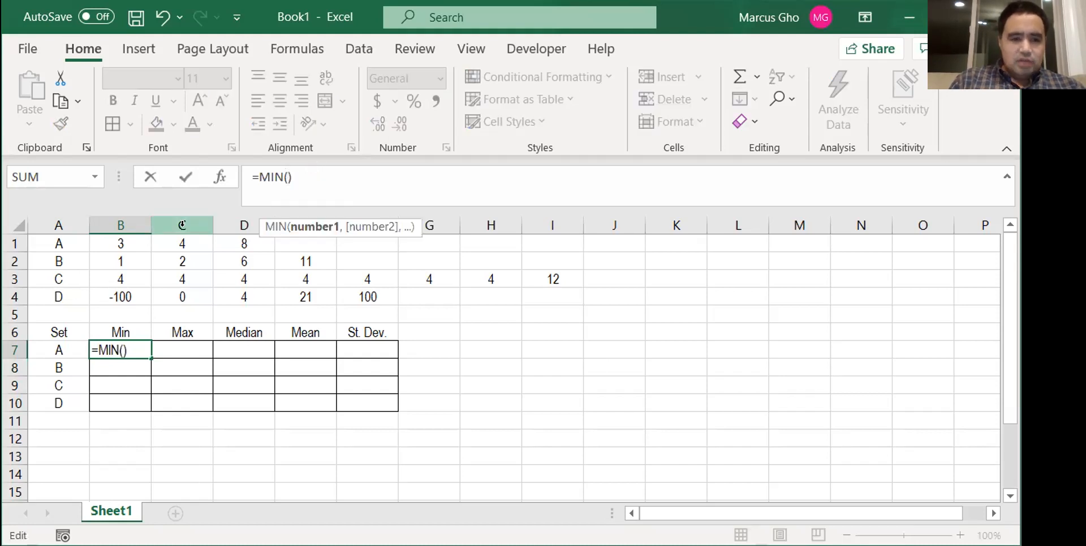
pyautogui.click(120, 243)
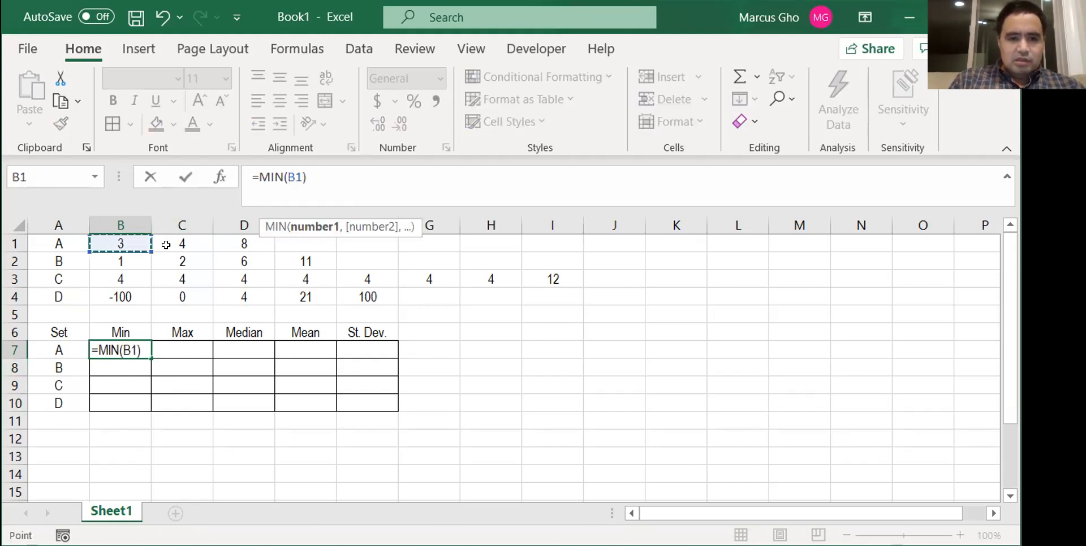
pyautogui.moveTo(166, 245); pyautogui.dragTo(222, 244)
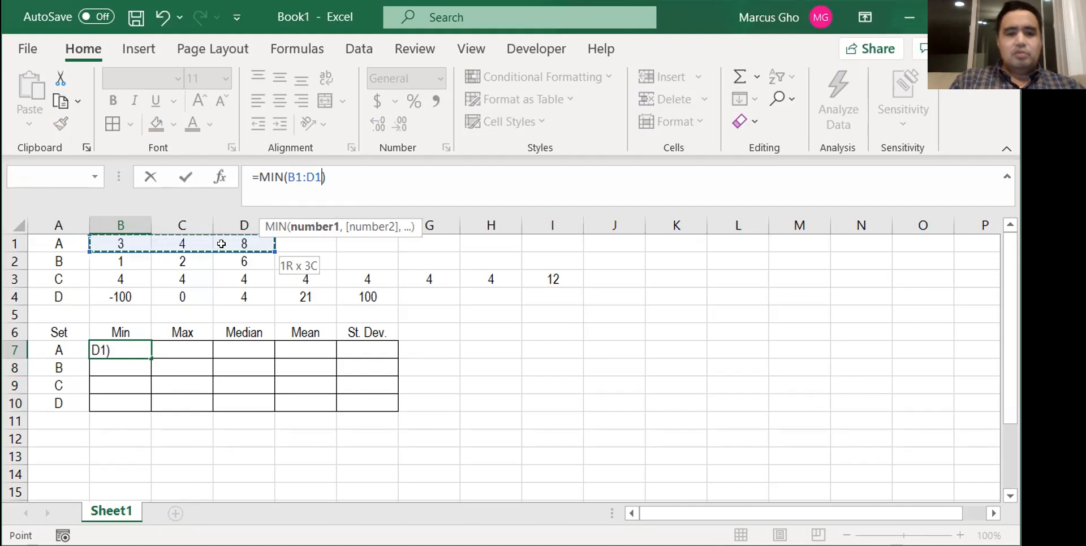
pyautogui.moveTo(221, 244); pyautogui.dragTo(419, 288)
pyautogui.press('Return')
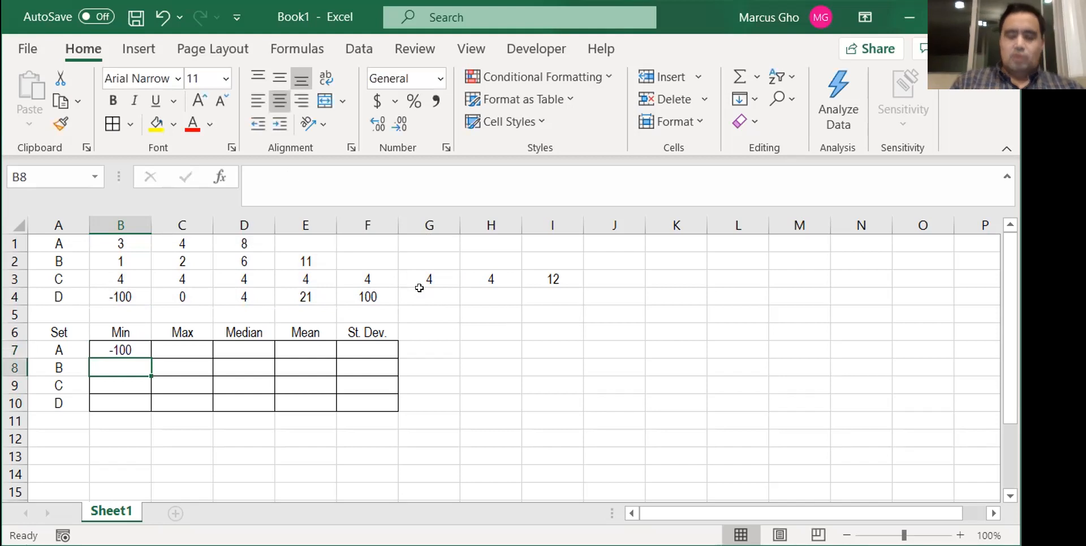
pyautogui.press('Up')
pyautogui.press('Delete')
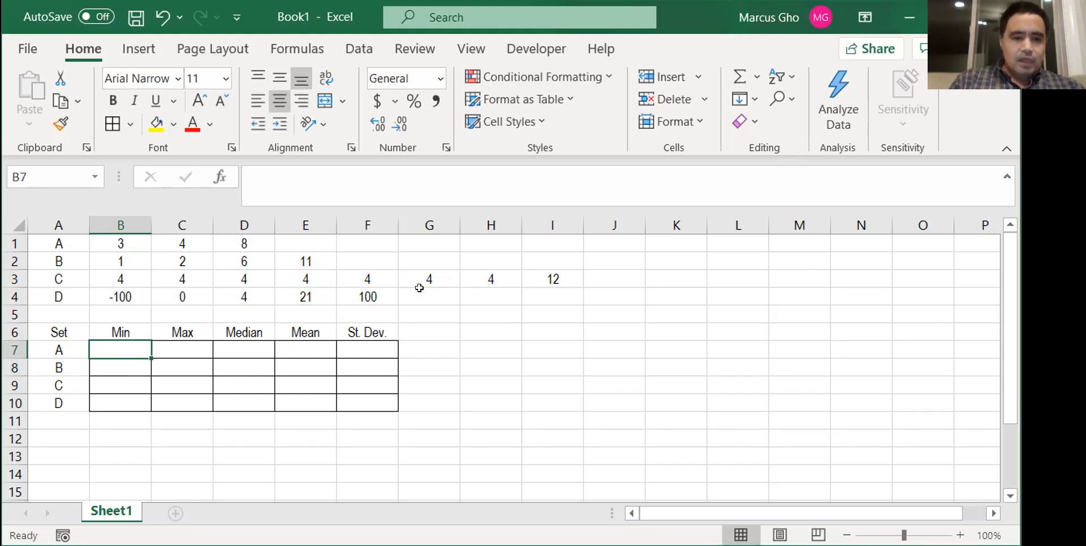
# - Enter a MIN formula in B7 that references the whole of row 1, =MIN(1:1)
pyautogui.write('=')
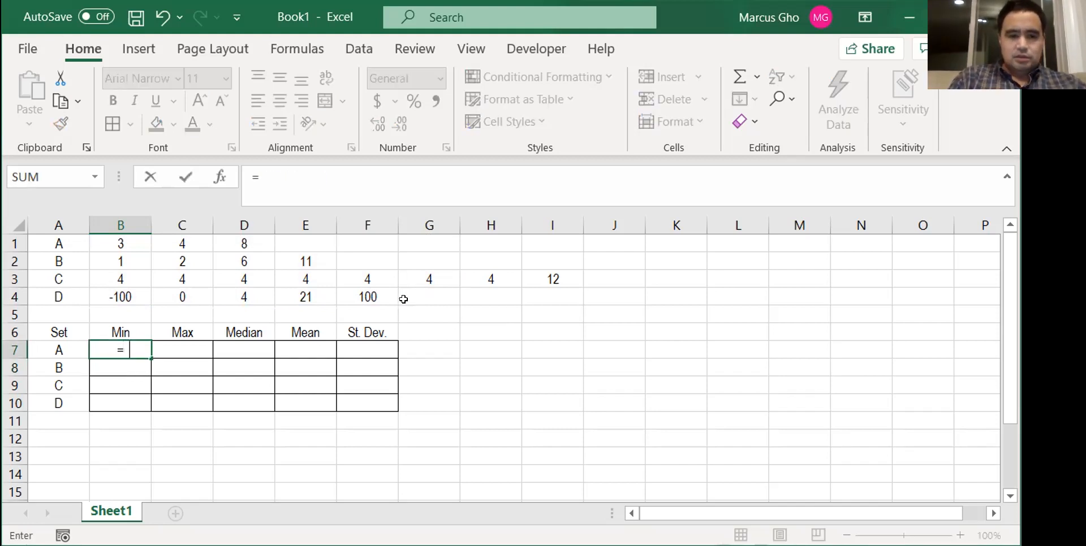
pyautogui.write('min(')
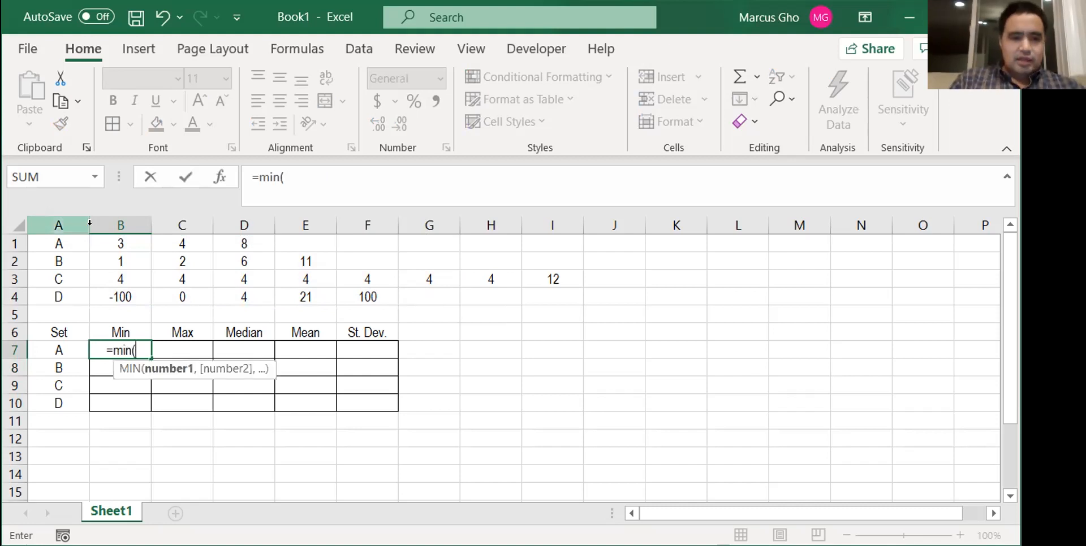
pyautogui.click(193, 213)
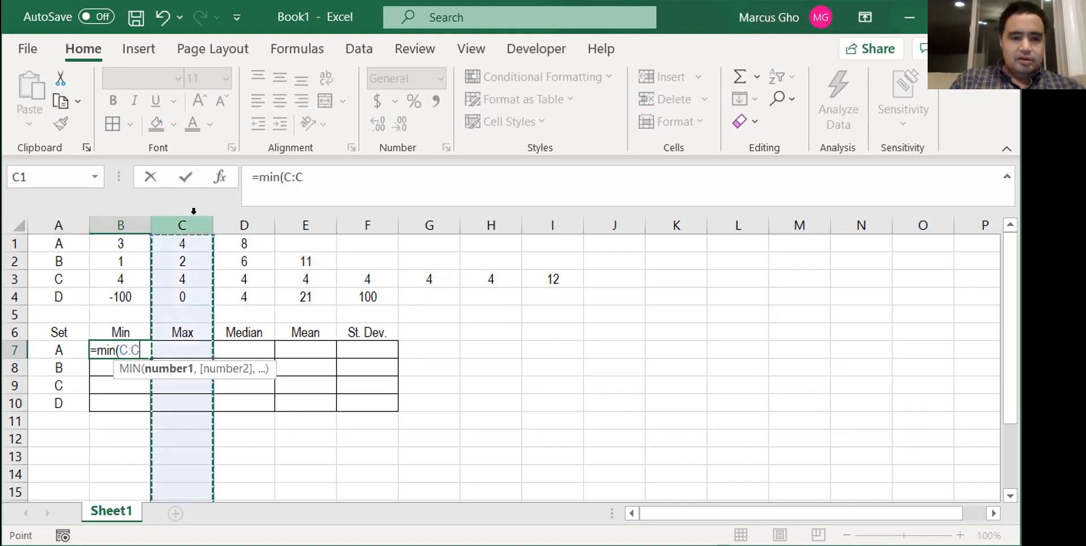
pyautogui.click(11, 243)
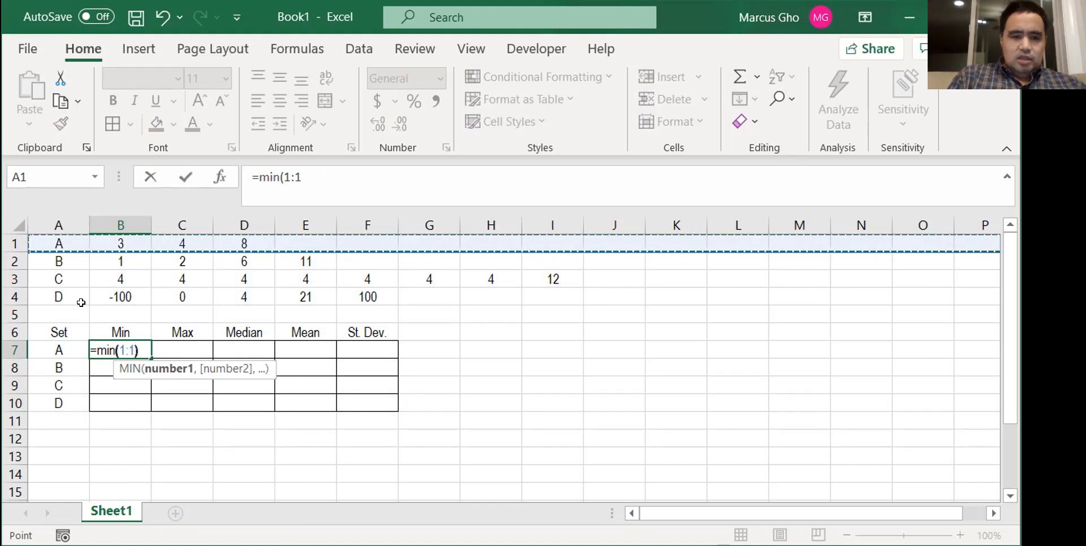
pyautogui.write(')')
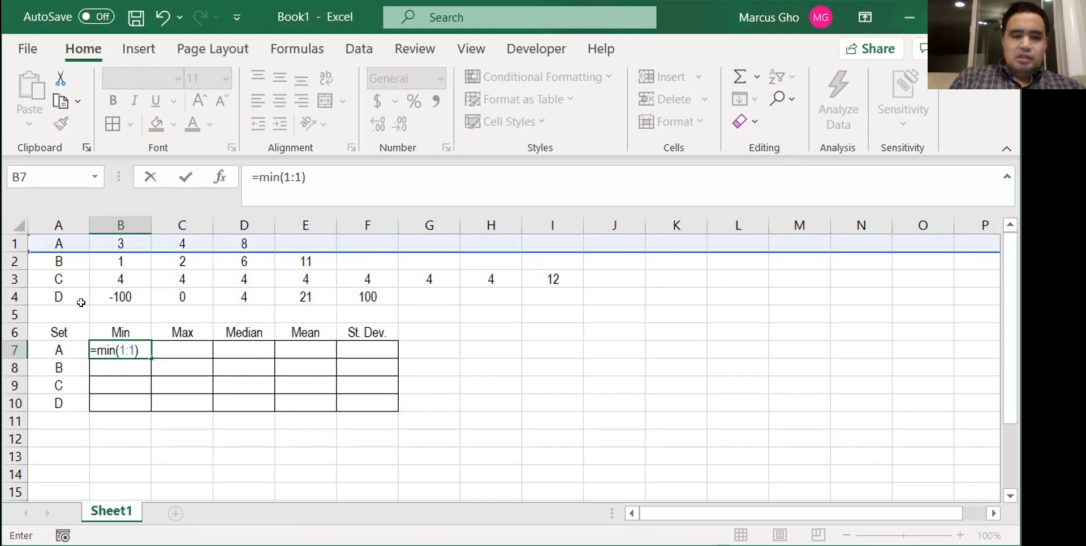
pyautogui.hotkey('ctrl', 'Return')
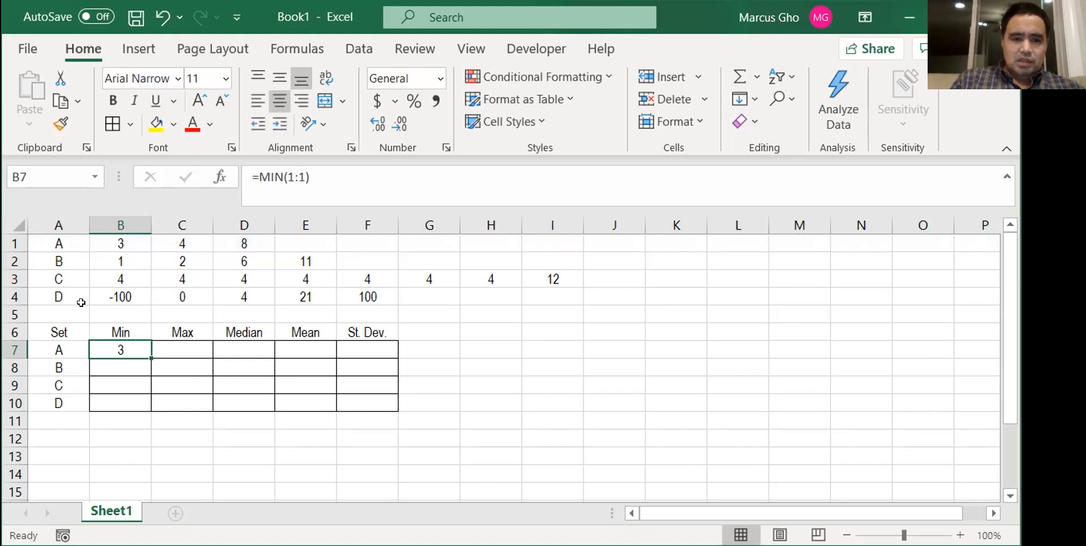
# - Remove the closing parenthesis from B7's MIN formula and commit the entry
pyautogui.click(366, 181)
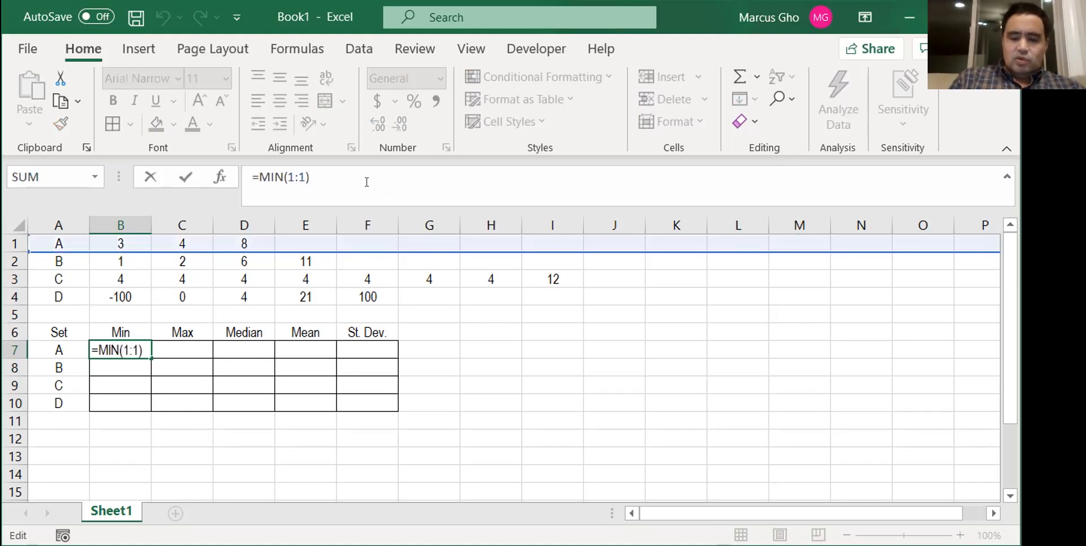
pyautogui.press('BackSpace')
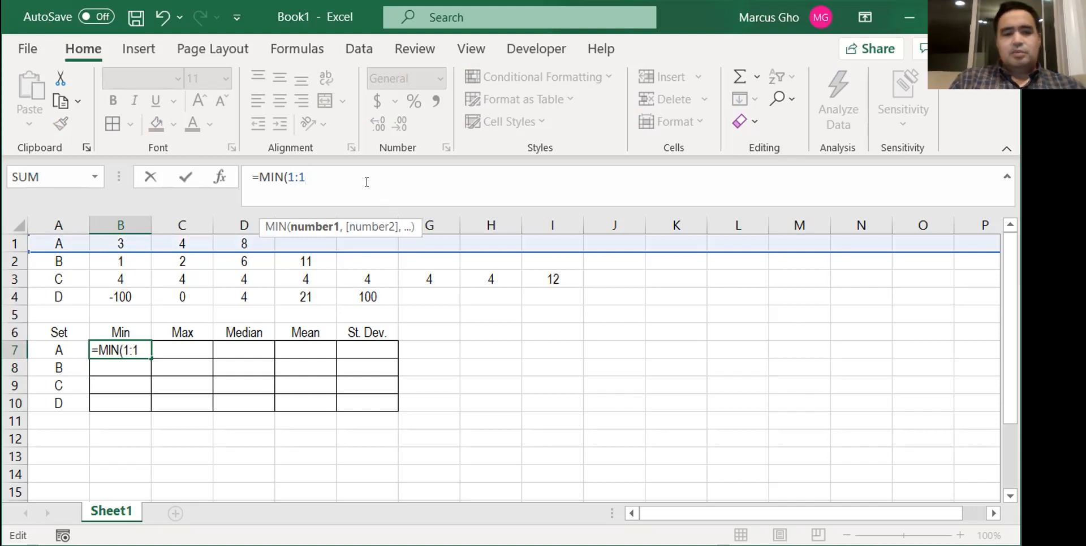
pyautogui.press('Return')
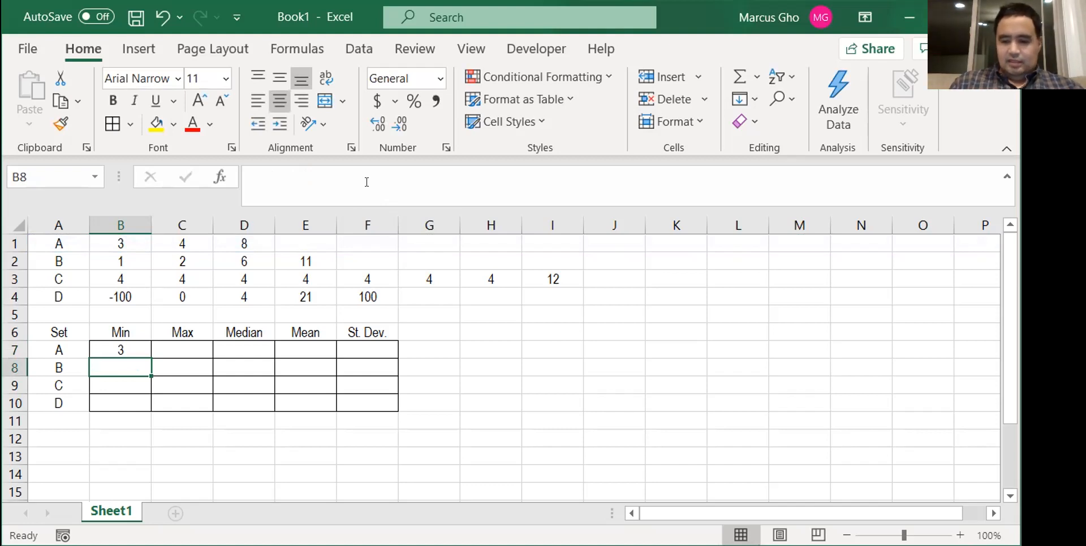
# - Copy the MIN formula from B7 into B10 for set D's minimum
pyautogui.press('Up')
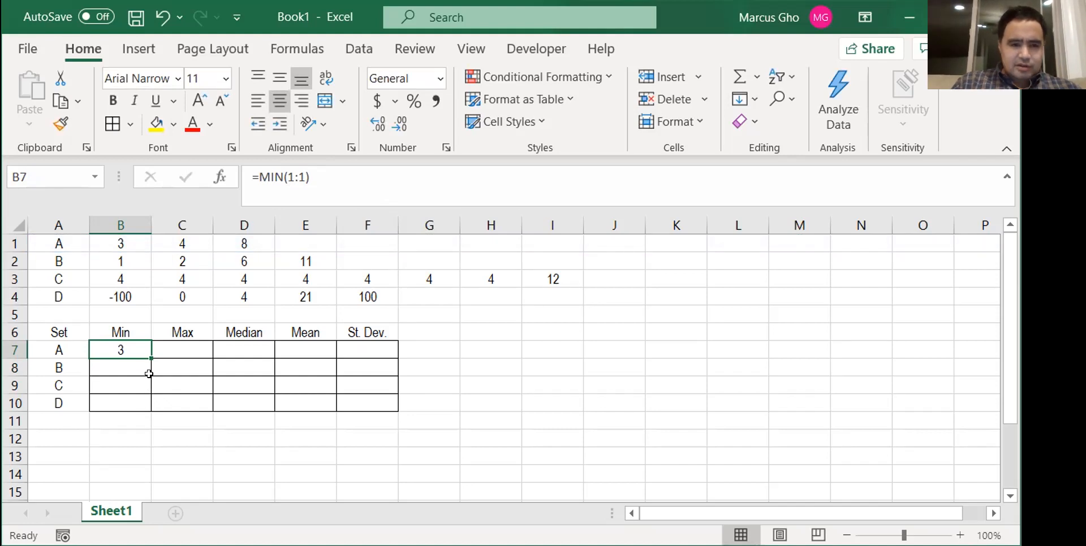
pyautogui.moveTo(149, 357); pyautogui.dragTo(148, 357)
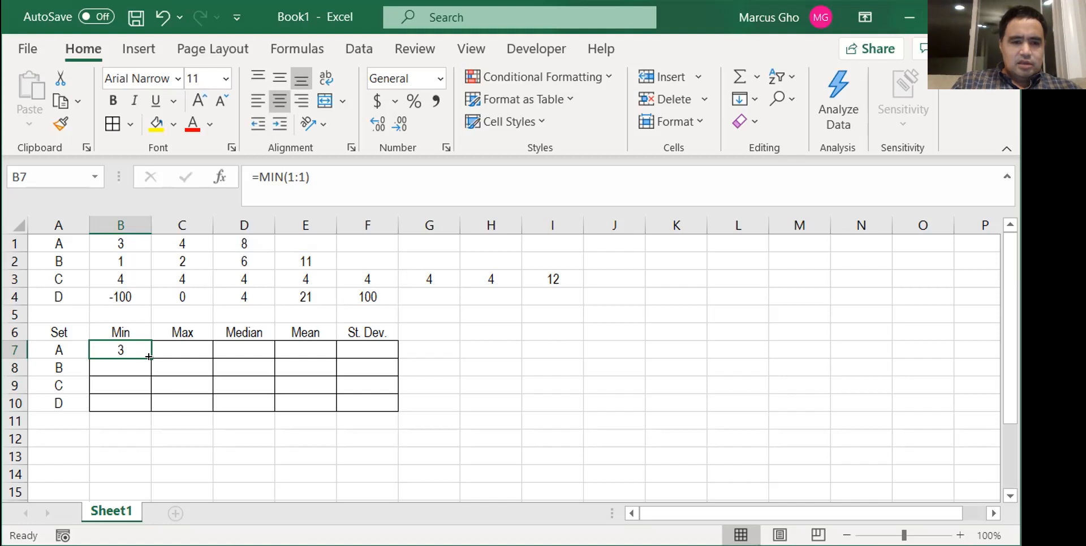
pyautogui.hotkey('ctrl', 'c')
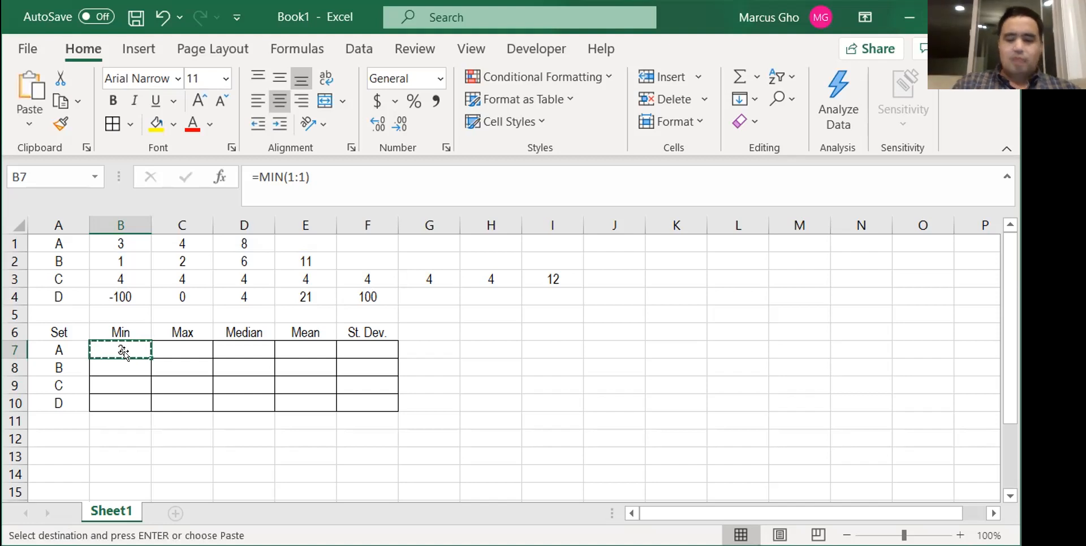
pyautogui.press('Down')
pyautogui.press('Down')
pyautogui.press('Down')
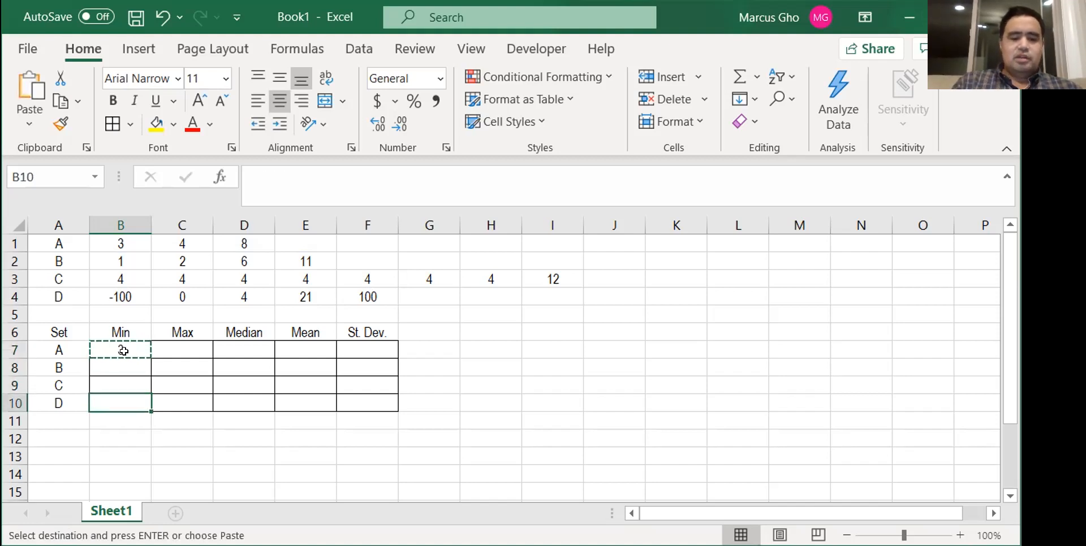
pyautogui.hotkey('ctrl', 'v')
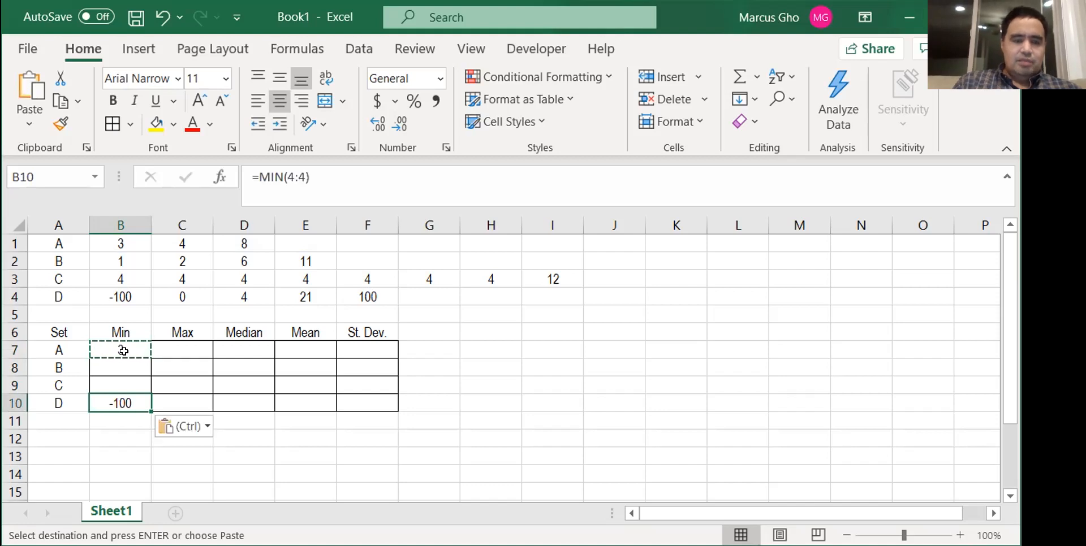
# - Examine which data row the copied MIN formula in B10 references, compared with the original in B7
pyautogui.click(365, 170)
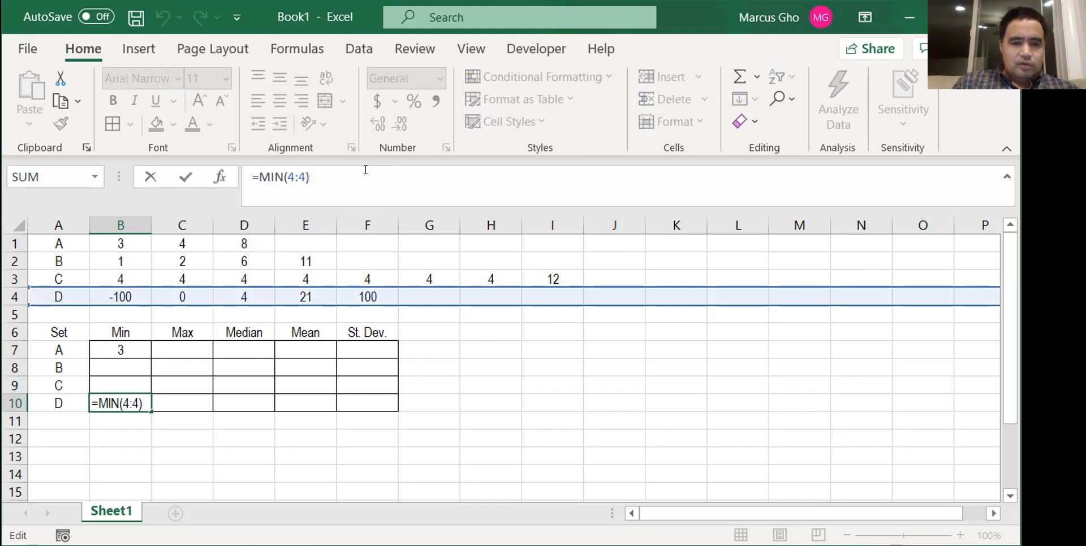
pyautogui.press('Return')
pyautogui.press('Up')
pyautogui.press('Up')
pyautogui.press('Up')
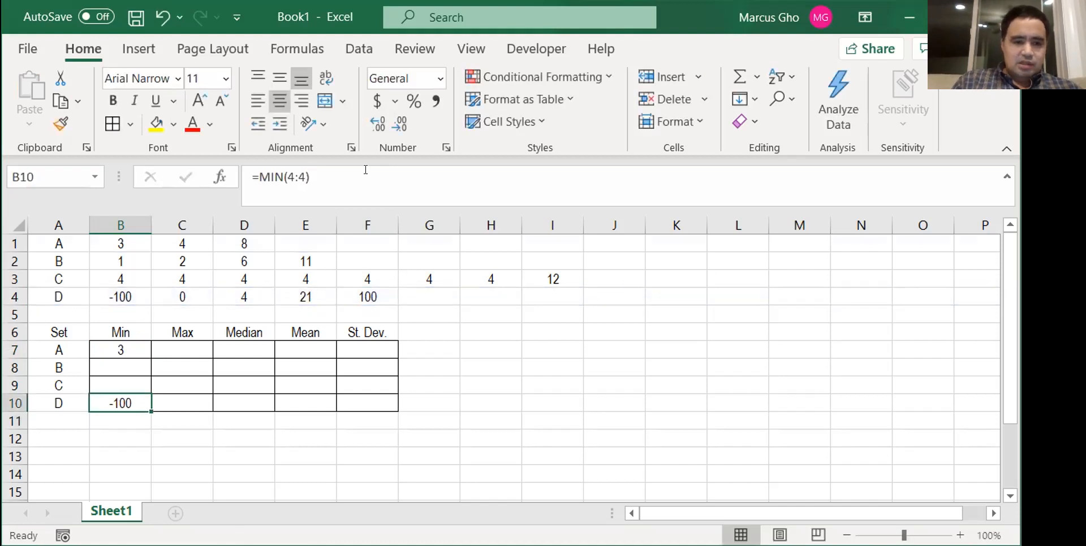
pyautogui.press('Up')
pyautogui.press('Down')
pyautogui.press('Down')
pyautogui.press('Down')
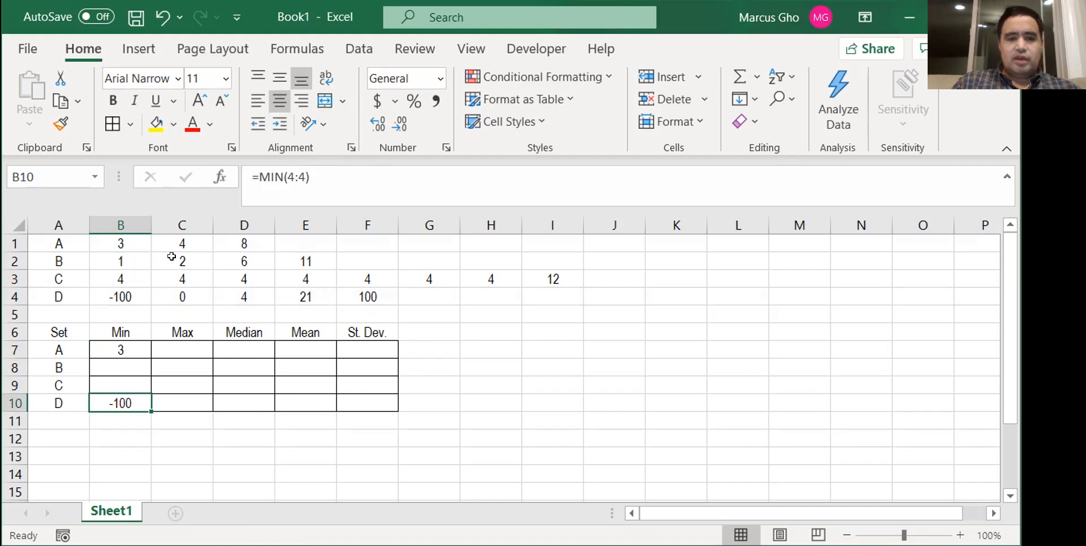
# - Enter the formula =C2 in the empty cell H6 to demonstrate a relative reference
pyautogui.click(540, 332)
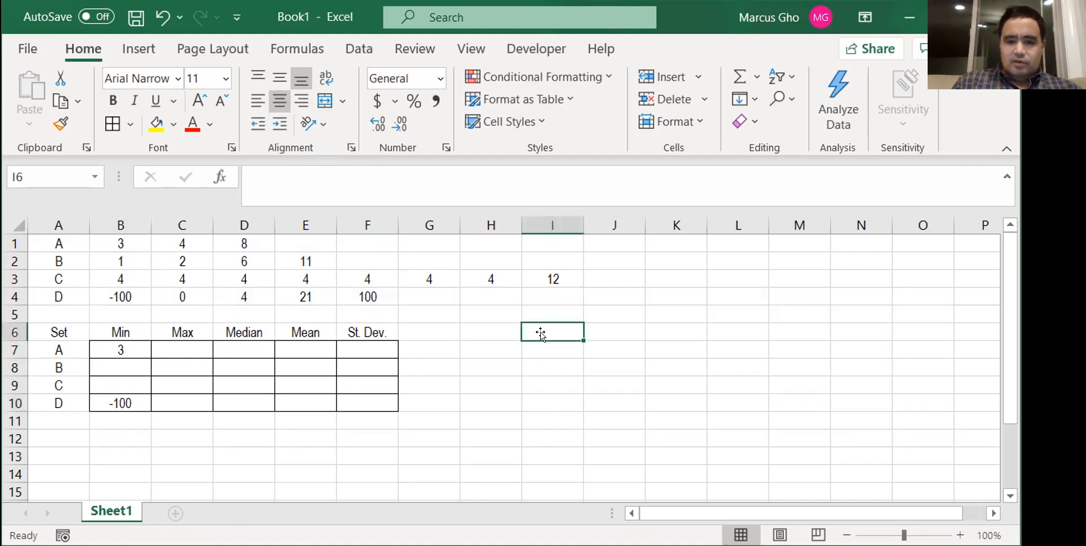
pyautogui.press('Left')
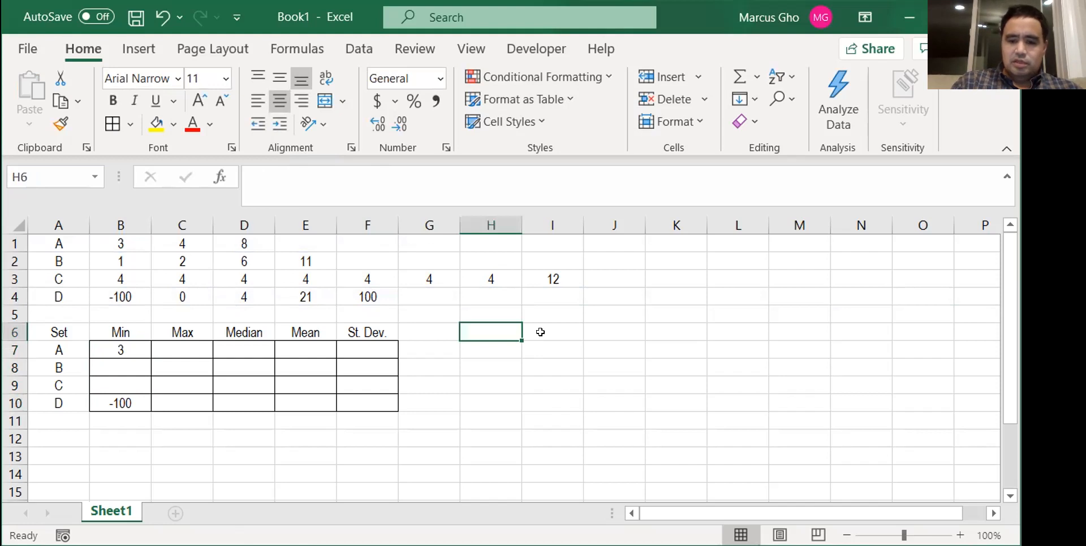
pyautogui.write('=')
pyautogui.click(183, 258)
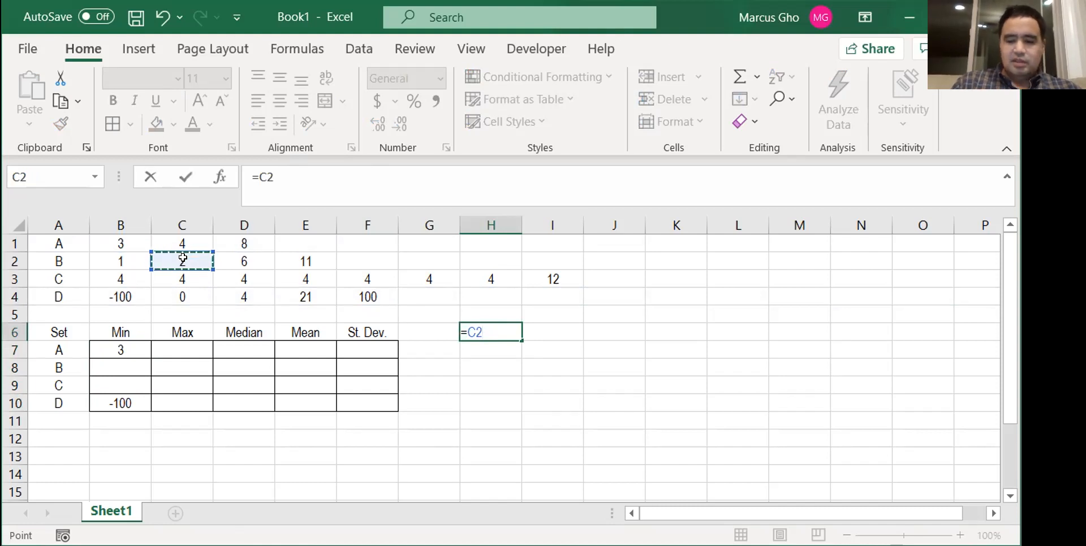
pyautogui.press('Return')
pyautogui.press('Up')
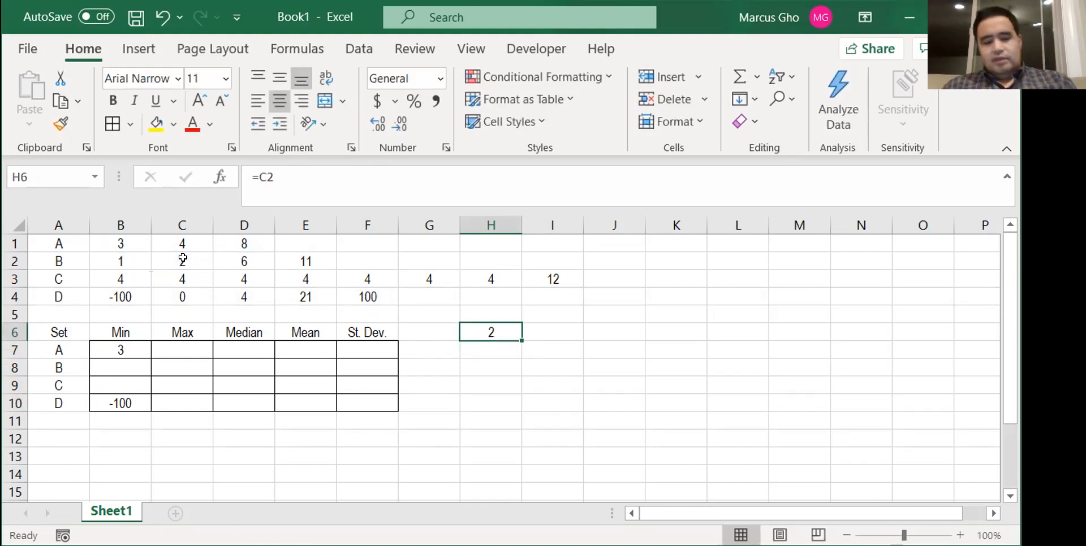
# - Copy the relative reference formula from H6 into I6 and J6
pyautogui.hotkey('ctrl', 'c')
pyautogui.press('Right')
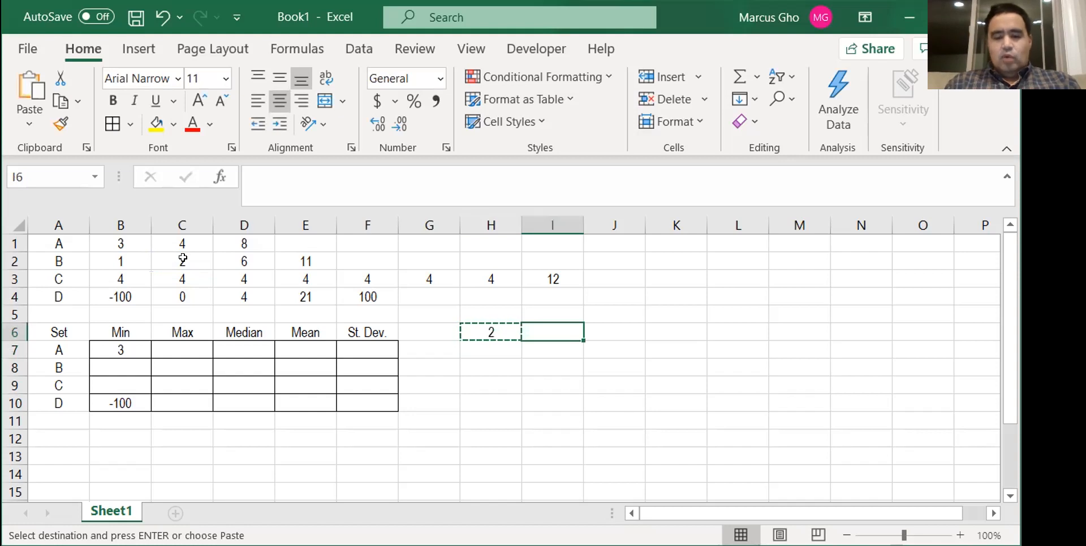
pyautogui.hotkey('ctrl', 'v')
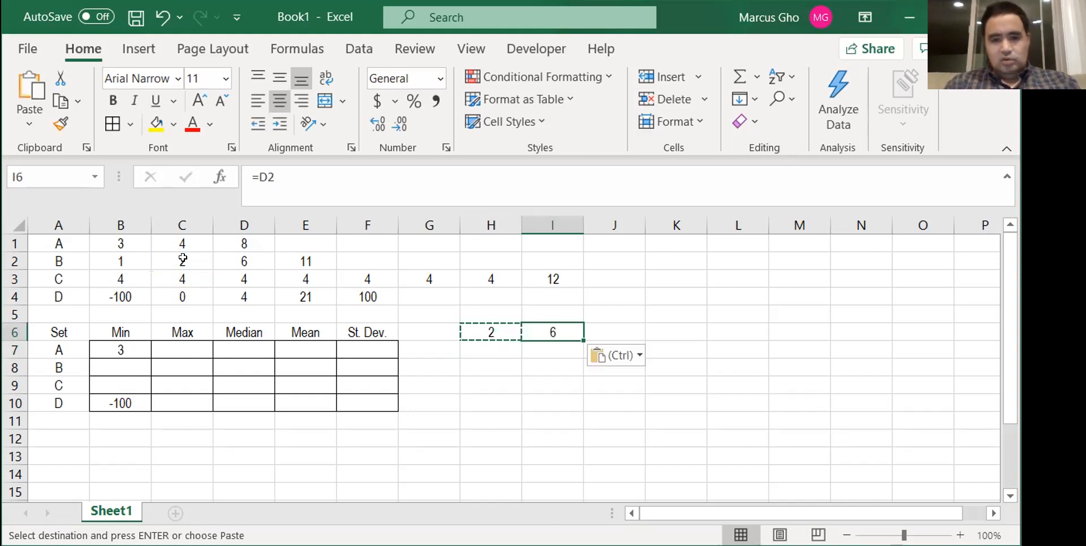
pyautogui.press('Right')
pyautogui.press('Left')
pyautogui.press('Up')
pyautogui.press('Down')
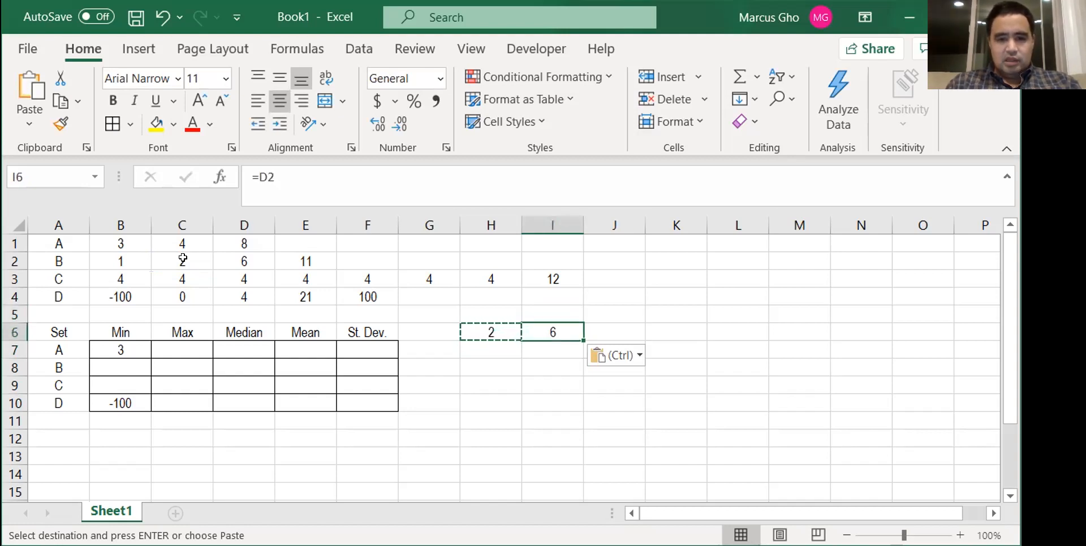
pyautogui.press('Right')
pyautogui.hotkey('ctrl', 'v')
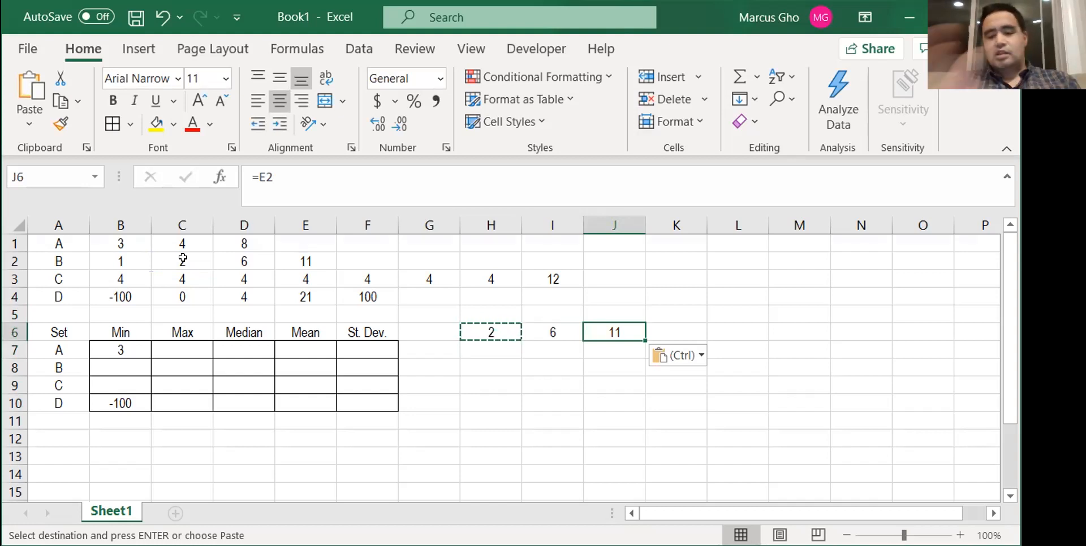
# - Paste H6's copied formula into J5 and examine the cell it references
pyautogui.press('Up')
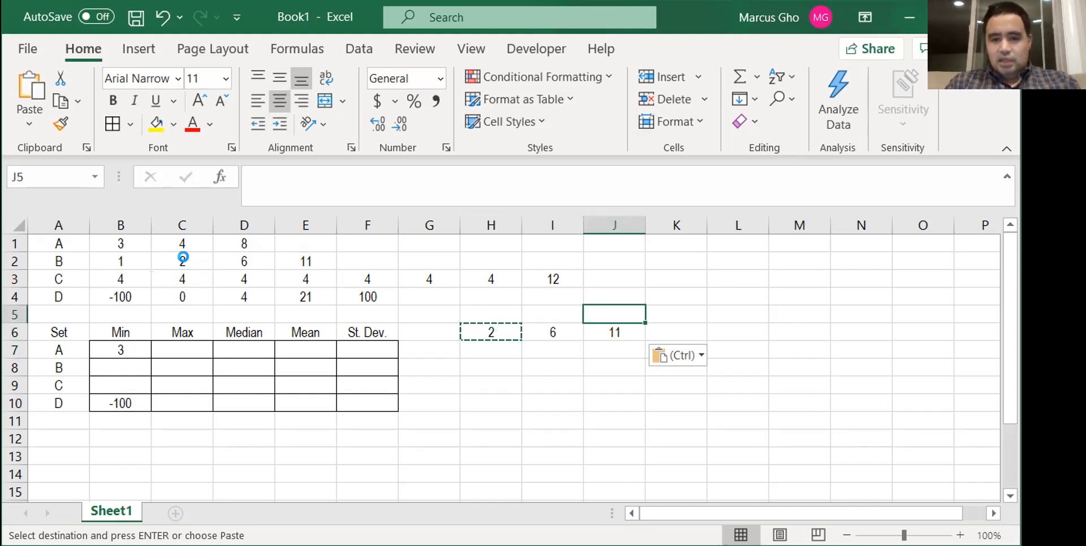
pyautogui.hotkey('ctrl', 'v')
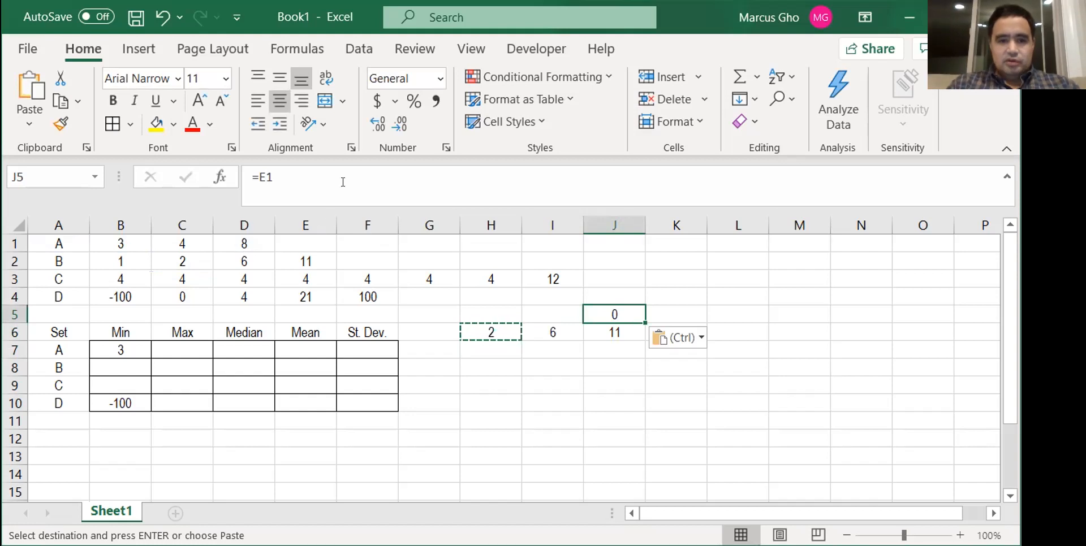
pyautogui.click(343, 172)
pyautogui.press('Escape')
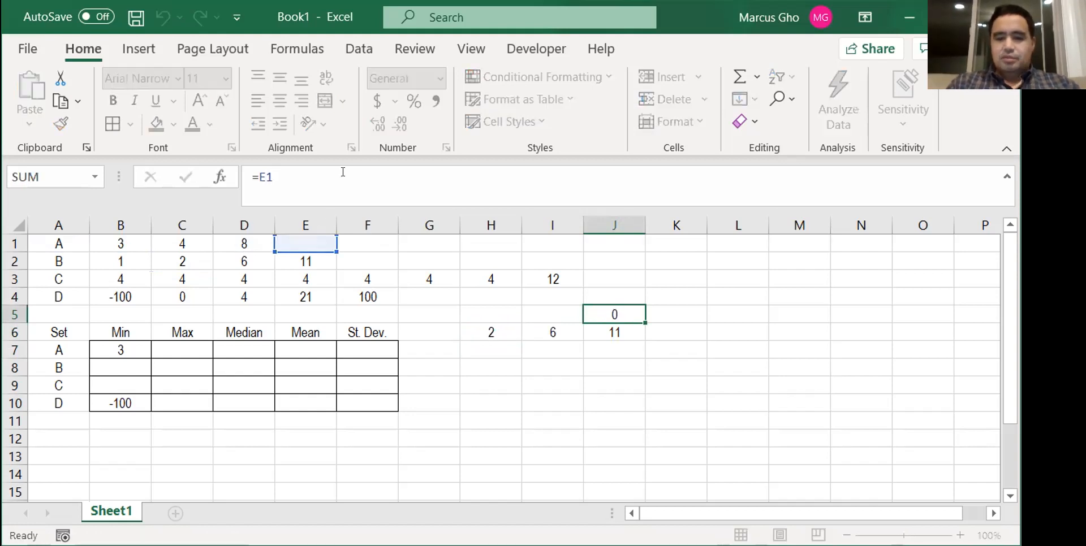
# - Clear the demonstration formulas from the range H5:J6
pyautogui.press('Down')
pyautogui.hotkey('shift', 'Left')
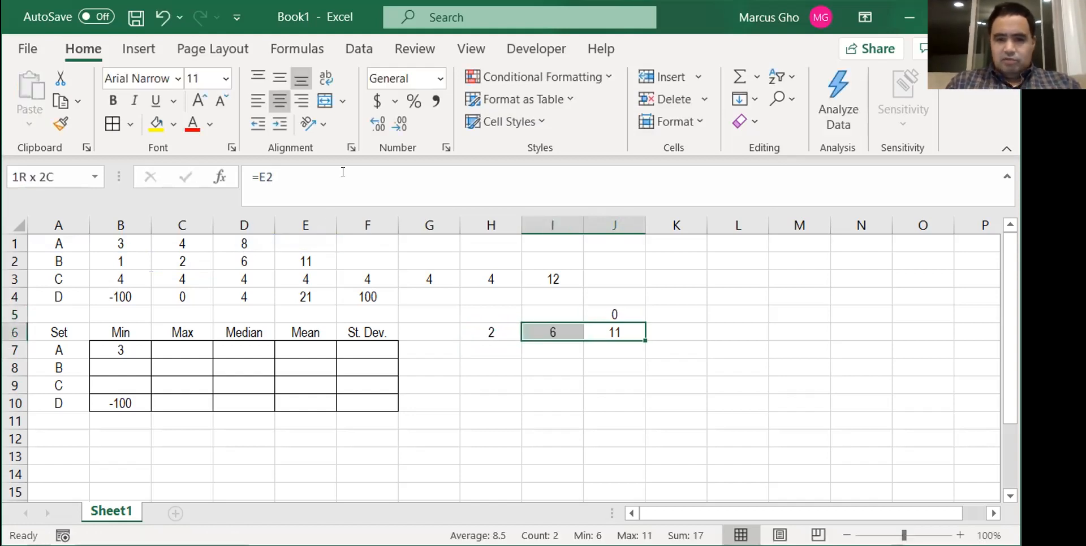
pyautogui.hotkey('shift', 'Left')
pyautogui.hotkey('shift', 'Up')
pyautogui.press('Delete')
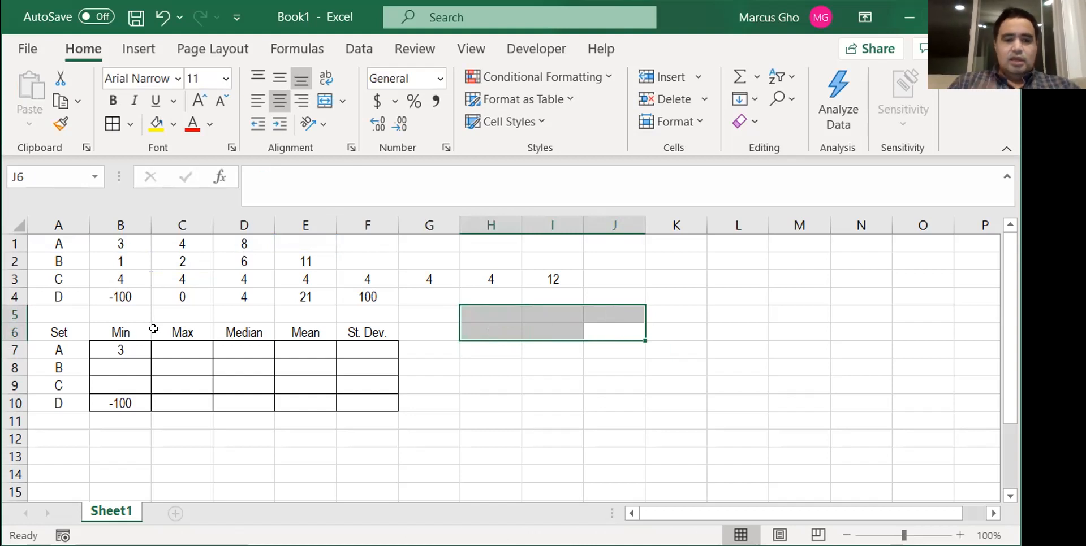
# - Copy the Min formula in B7 and examine the paste options offered for cell B10
pyautogui.click(129, 350)
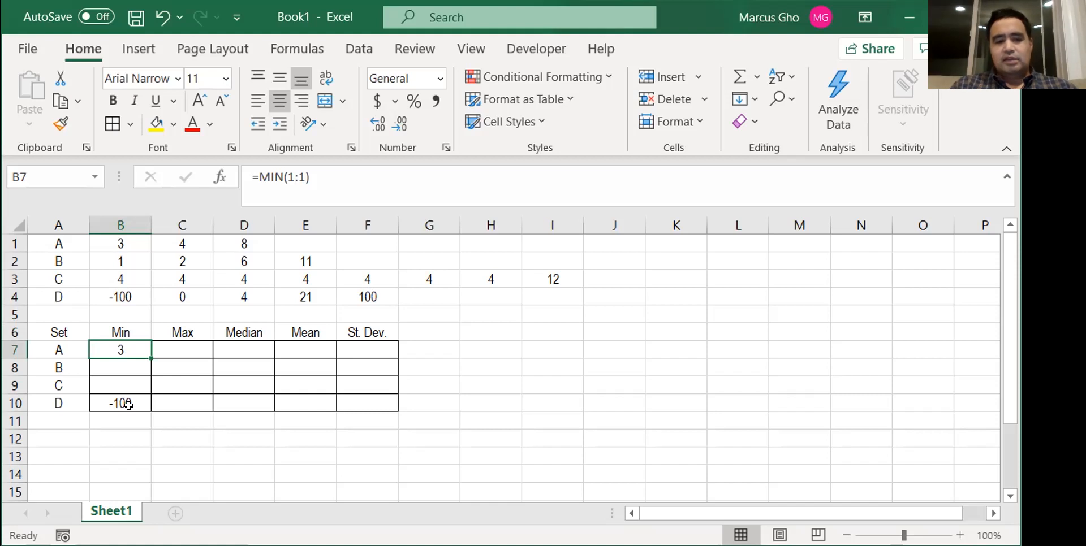
pyautogui.rightClick(121, 349)
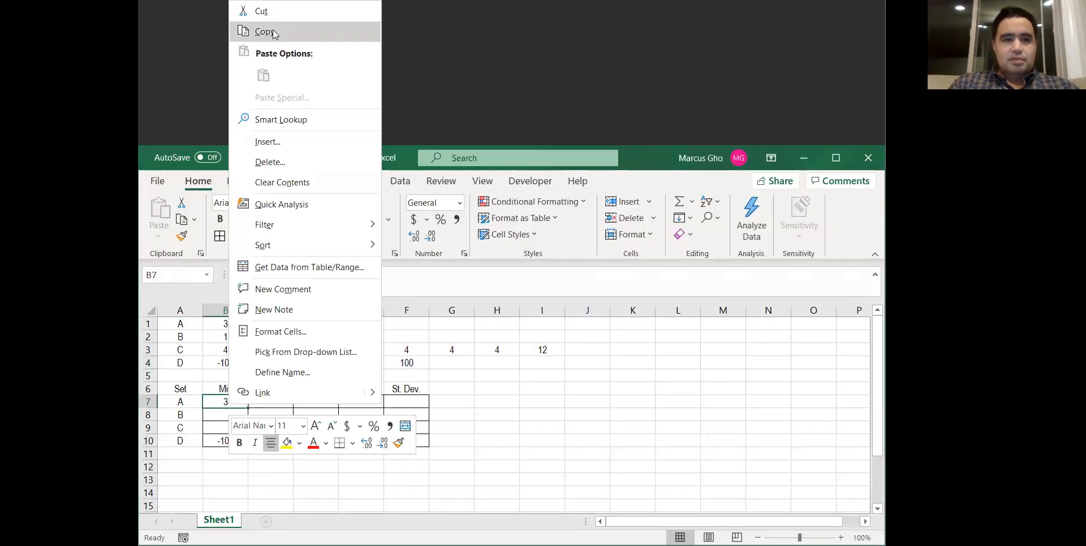
pyautogui.click(274, 34)
pyautogui.click(218, 440)
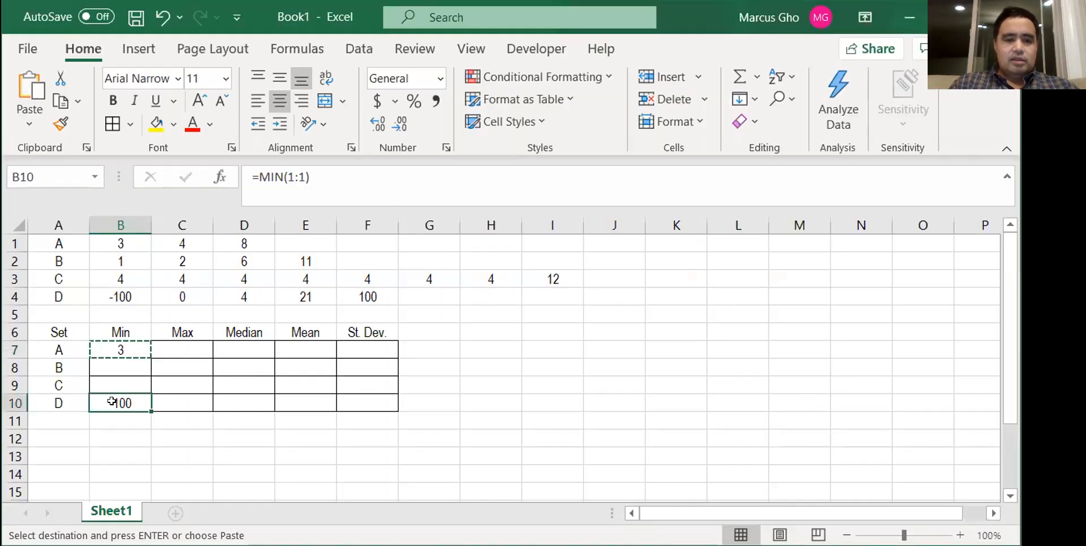
pyautogui.rightClick(111, 401)
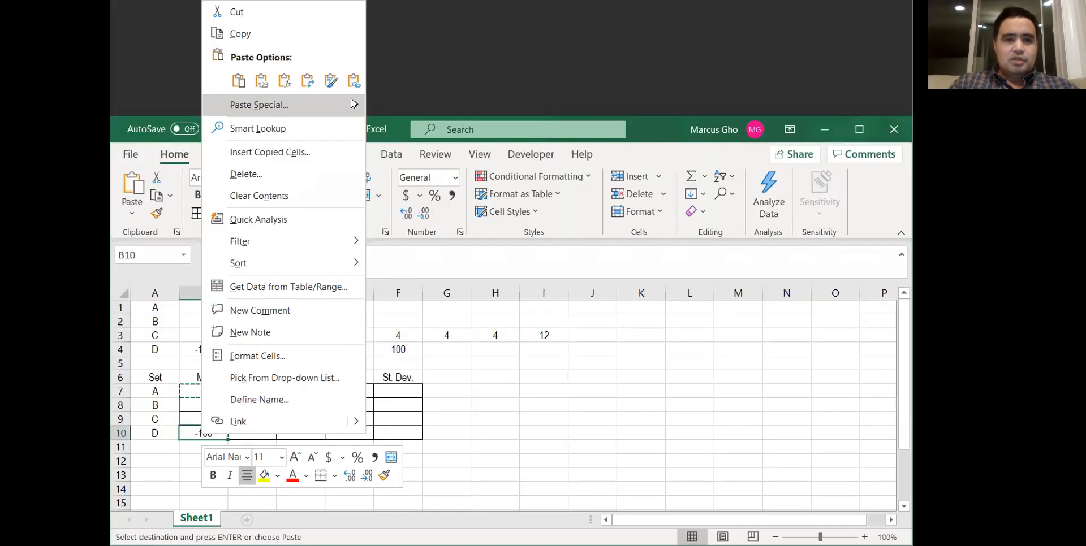
pyautogui.moveTo(355, 107)
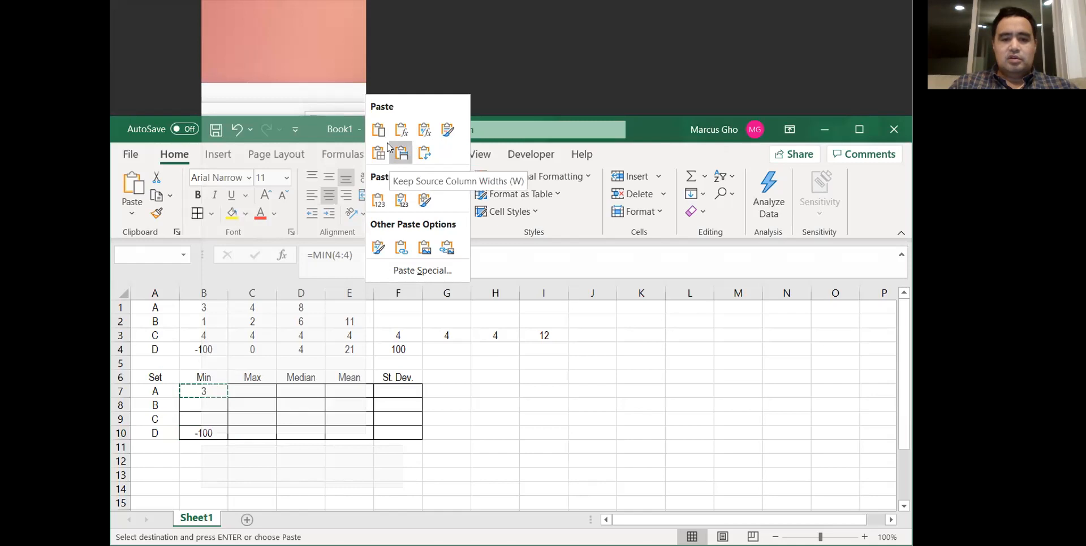
pyautogui.press('Escape')
# - Fill the Min formula from B7 down through B9 for sets B and C
pyautogui.click(204, 389)
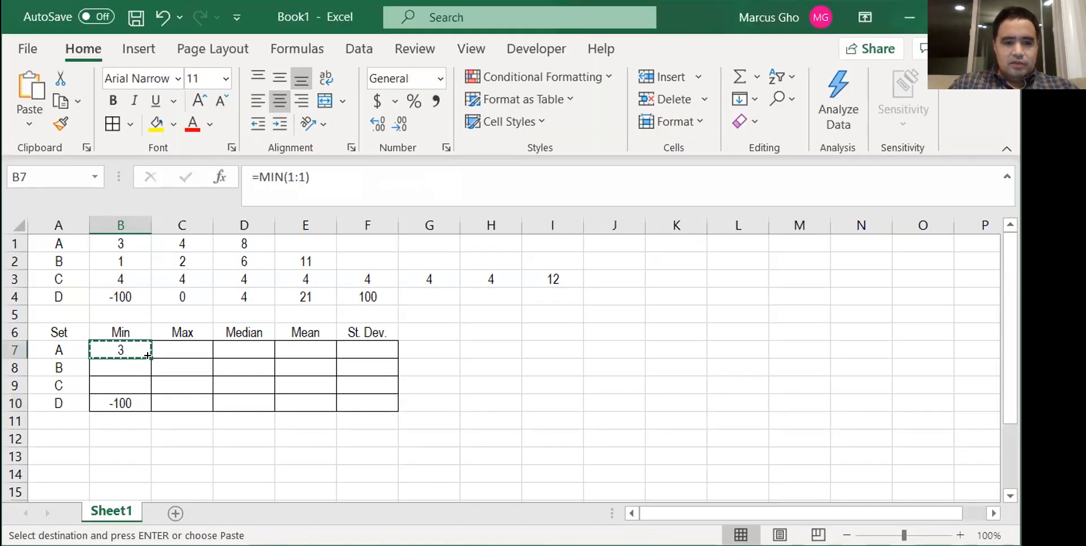
pyautogui.click(168, 350)
pyautogui.doubleClick(169, 349)
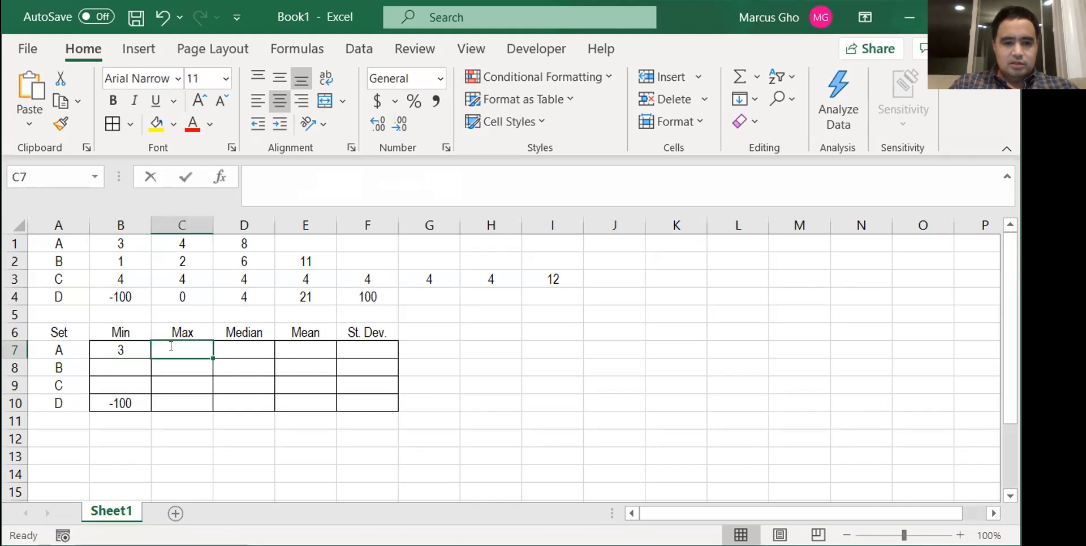
pyautogui.press('Escape')
pyautogui.press('Left')
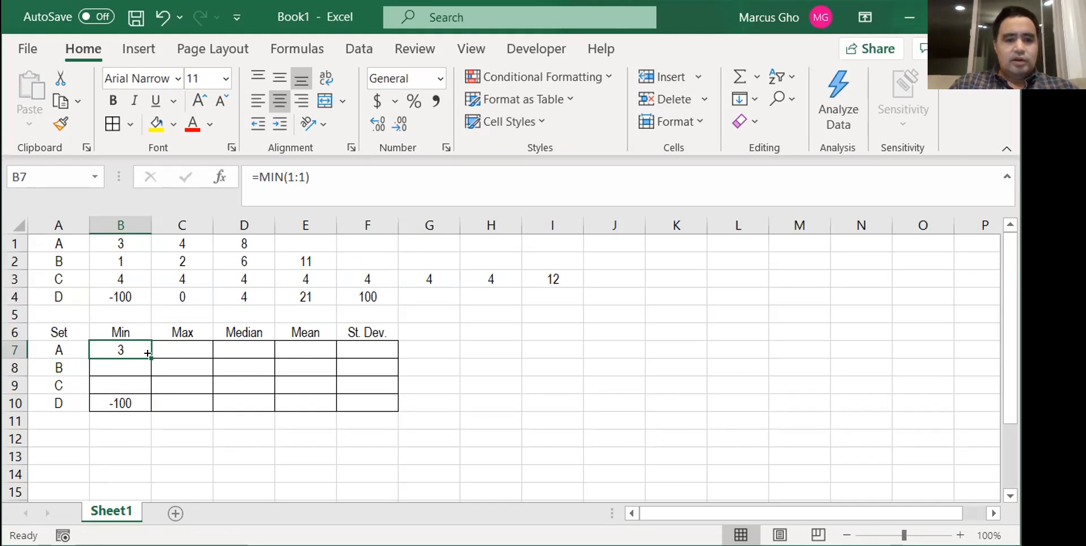
pyautogui.moveTo(147, 353); pyautogui.dragTo(149, 384)
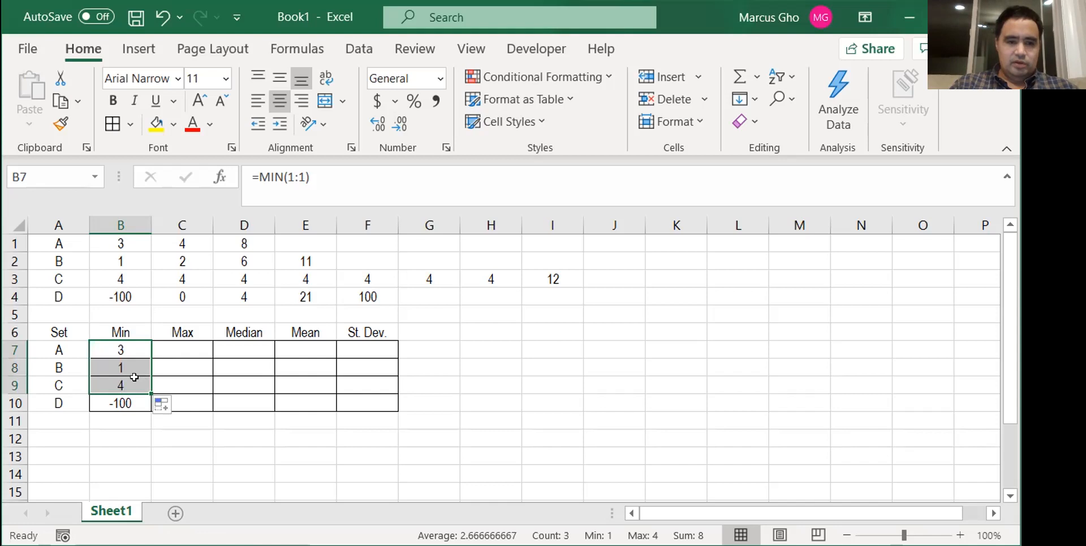
pyautogui.click(122, 342)
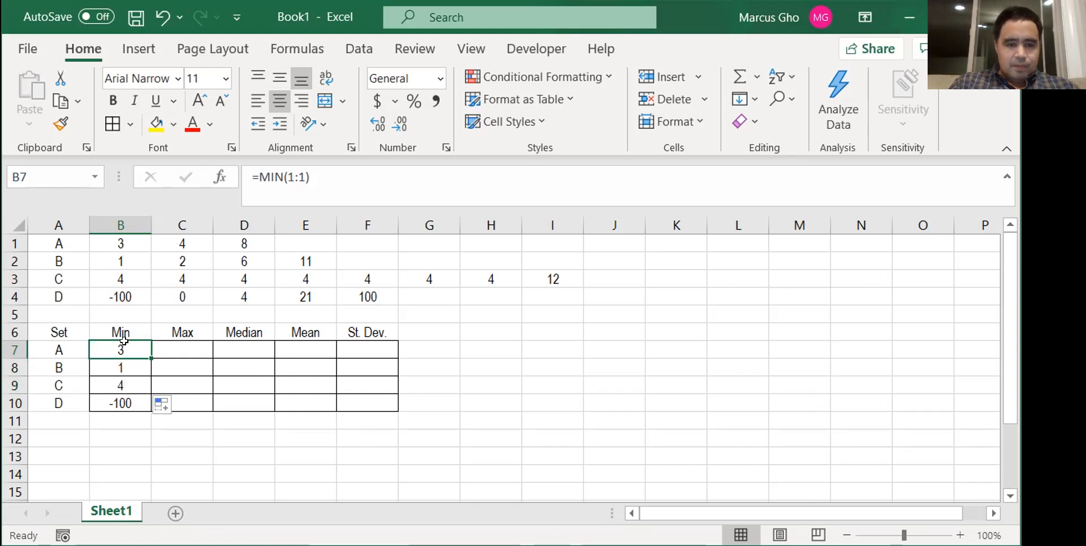
# - Enter =MAX(1:1) in C7 and fill it down through C10 for the Max column
pyautogui.click(177, 343)
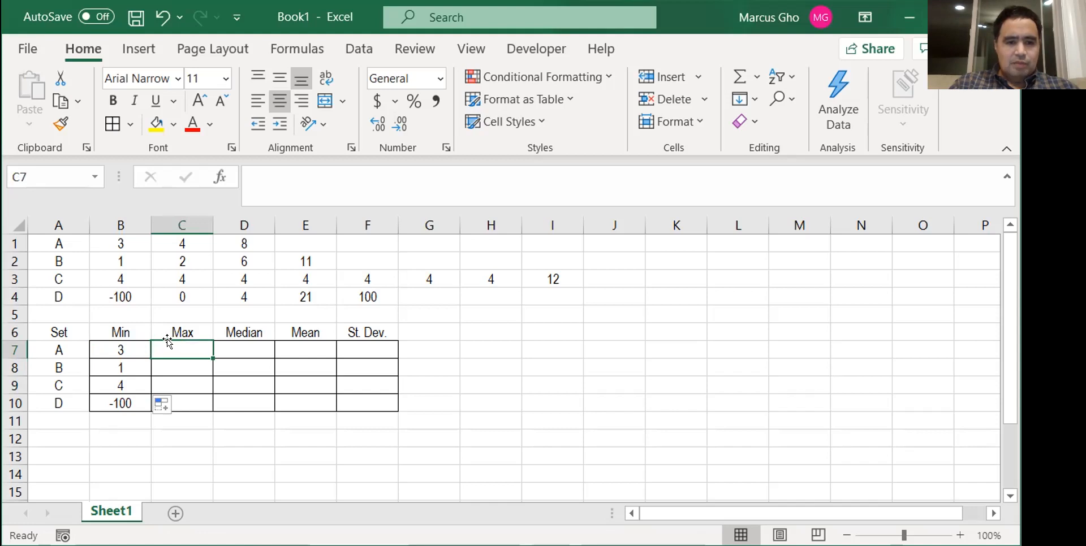
pyautogui.write('=')
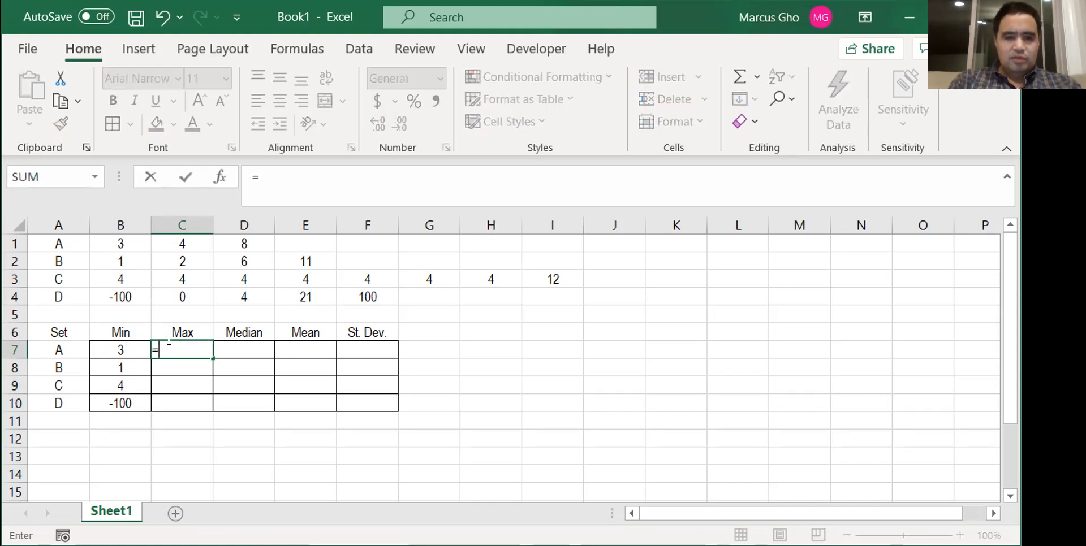
pyautogui.write('m')
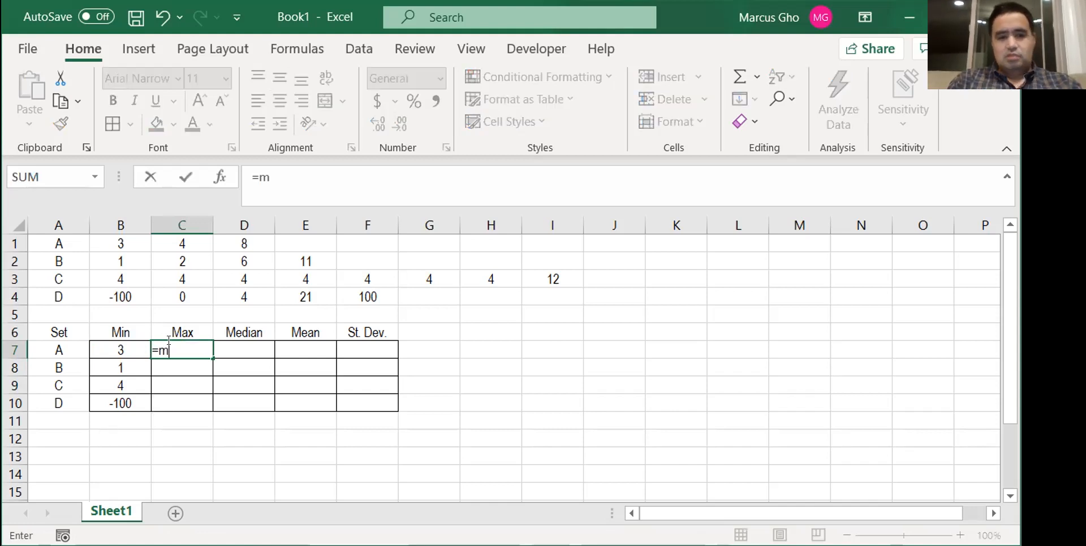
pyautogui.write('ax(')
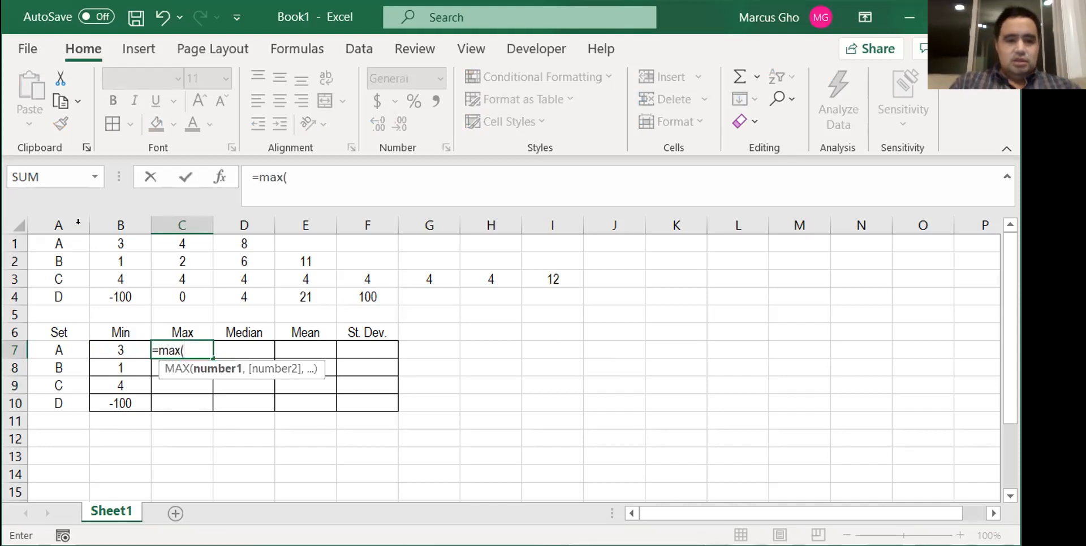
pyautogui.click(11, 242)
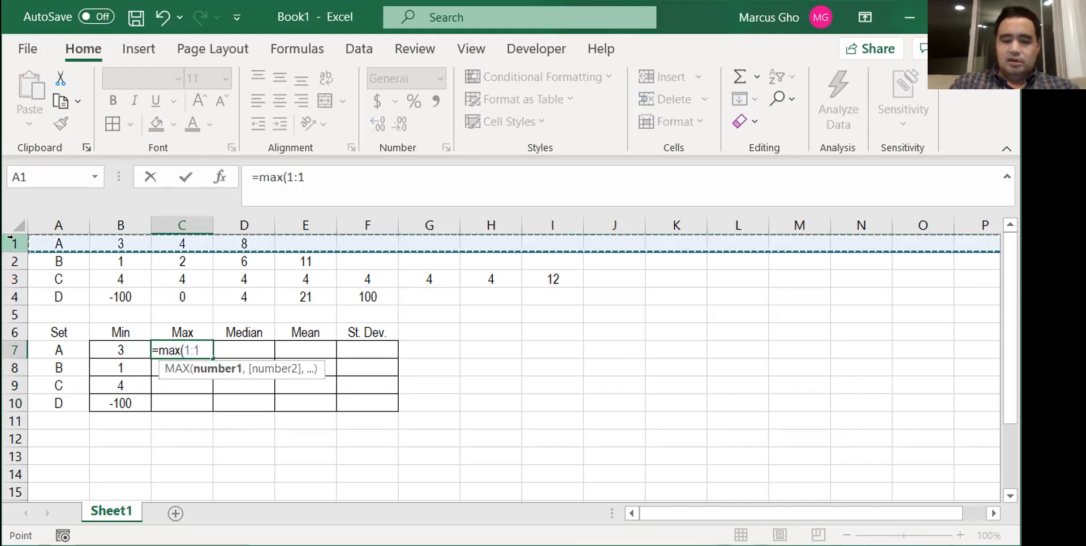
pyautogui.press('Return')
pyautogui.press('Up')
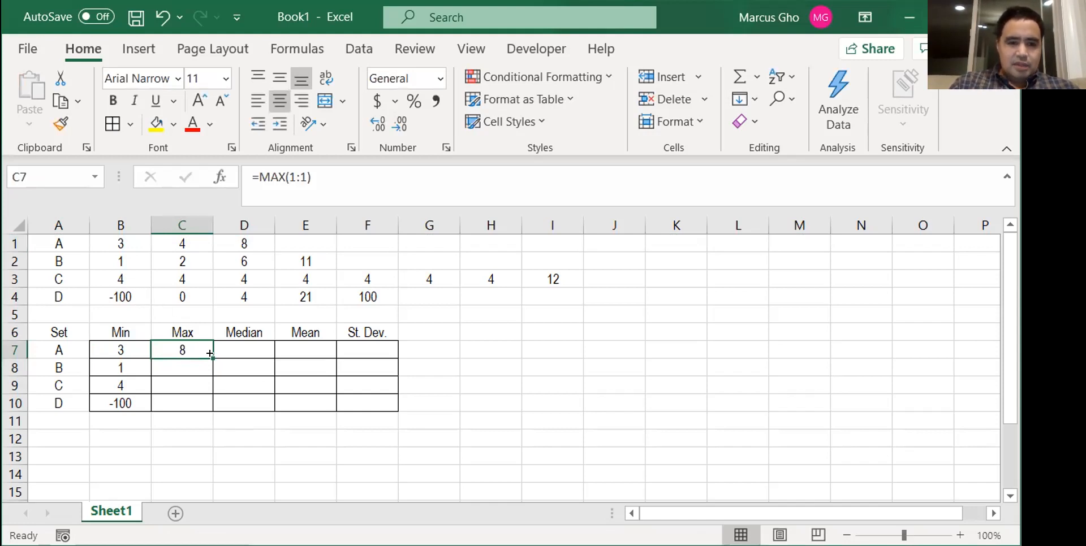
pyautogui.moveTo(210, 354); pyautogui.dragTo(211, 407)
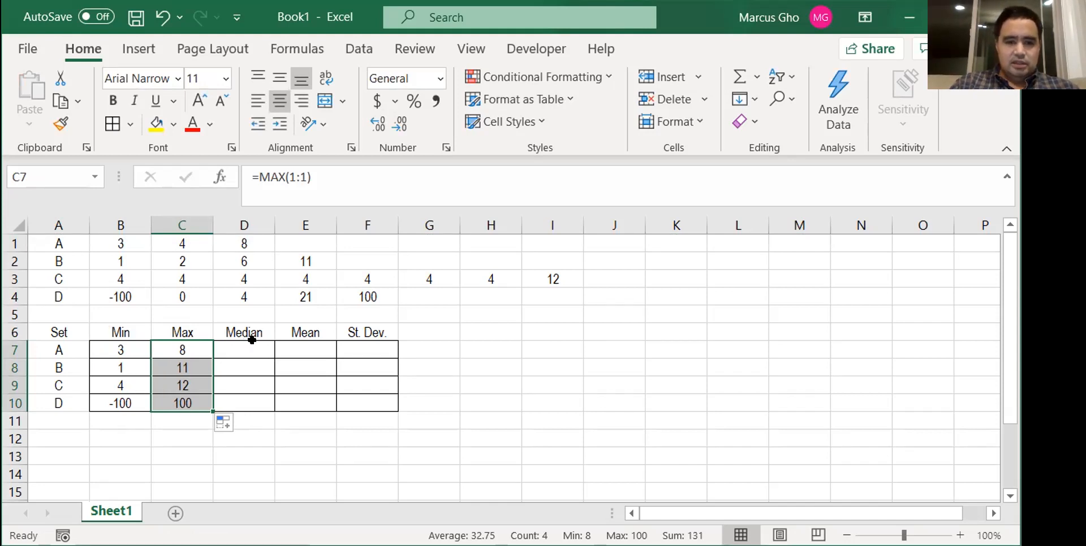
# - Enter =AVERAGE(1:1) in E7 and fill it down through E10 for the Mean column
pyautogui.click(295, 343)
pyautogui.write('=')
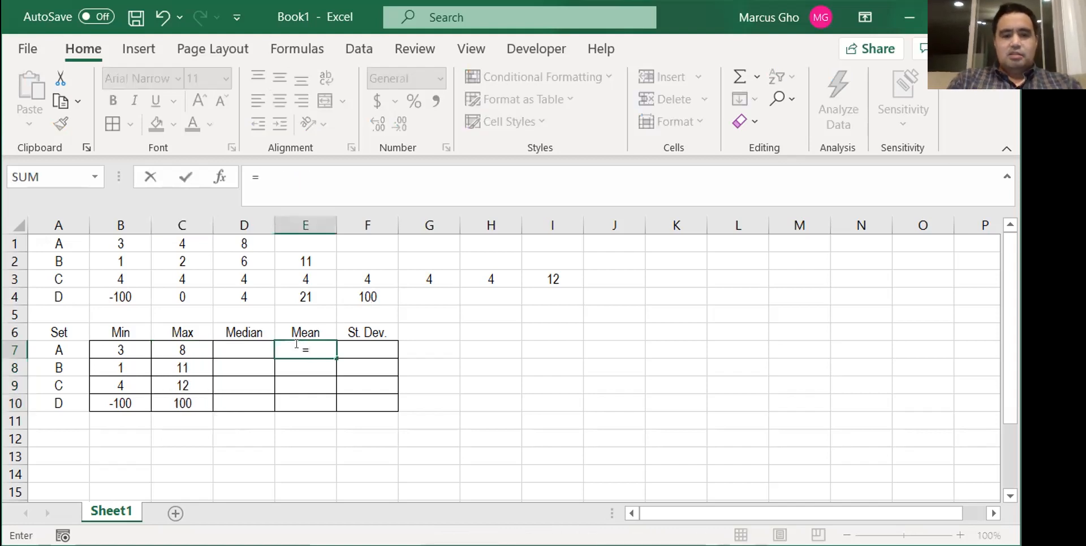
pyautogui.write('average(')
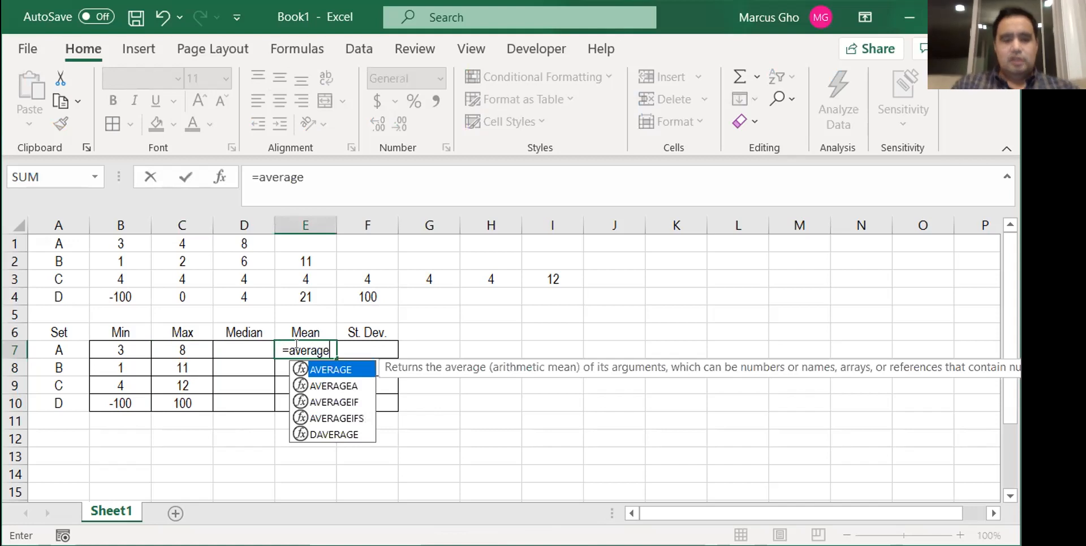
pyautogui.click(10, 235)
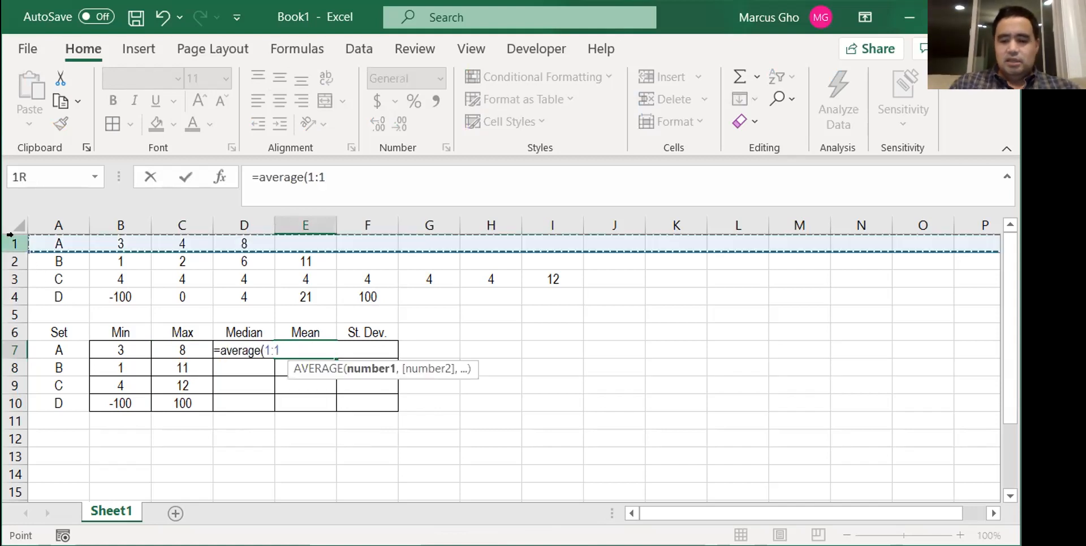
pyautogui.press('Return')
pyautogui.press('Up')
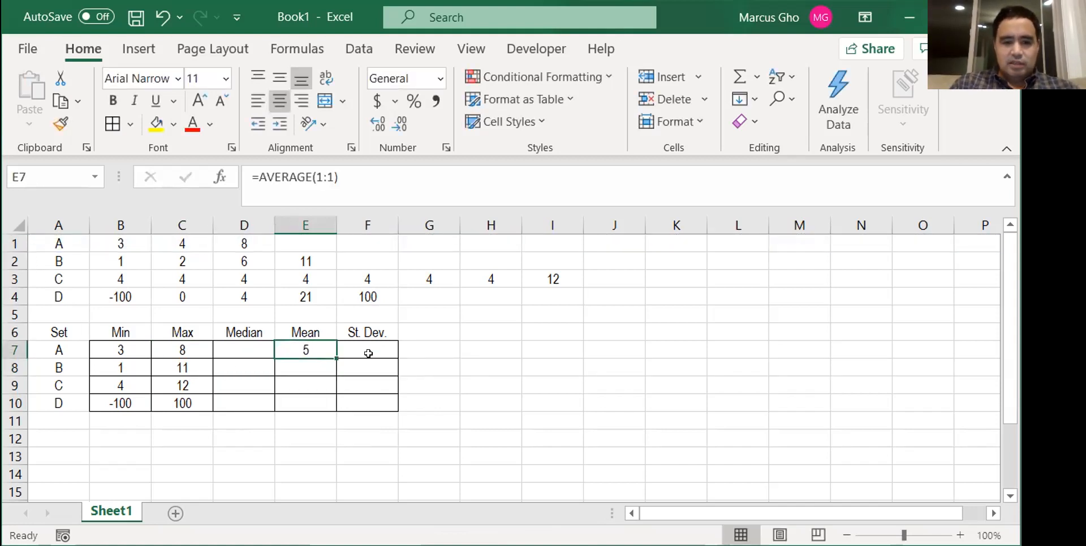
pyautogui.doubleClick(334, 356)
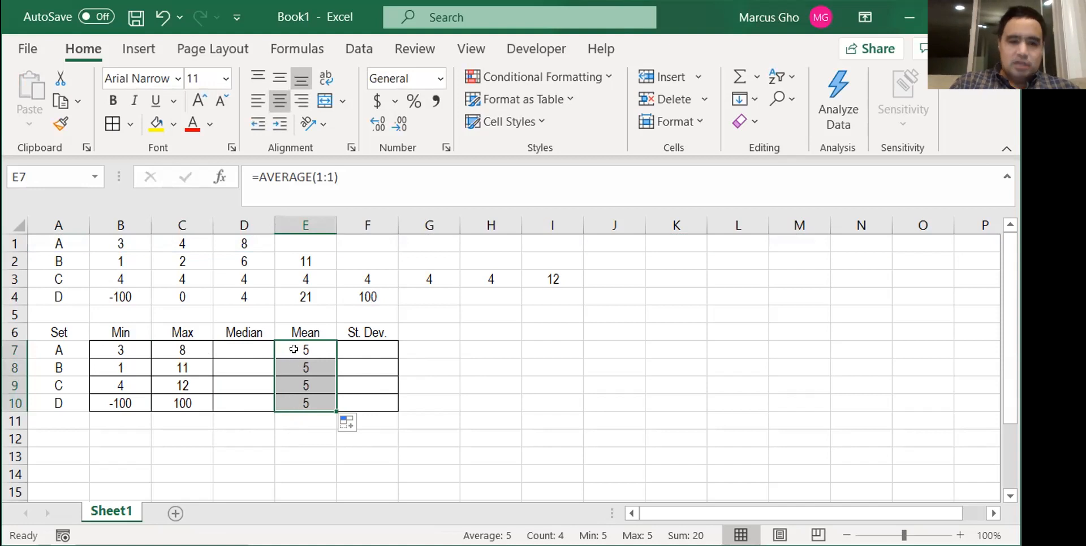
# - Enter =MEDIAN(1:1) in D7 and fill it down through D10 for the Median column
pyautogui.click(242, 350)
pyautogui.write('=')
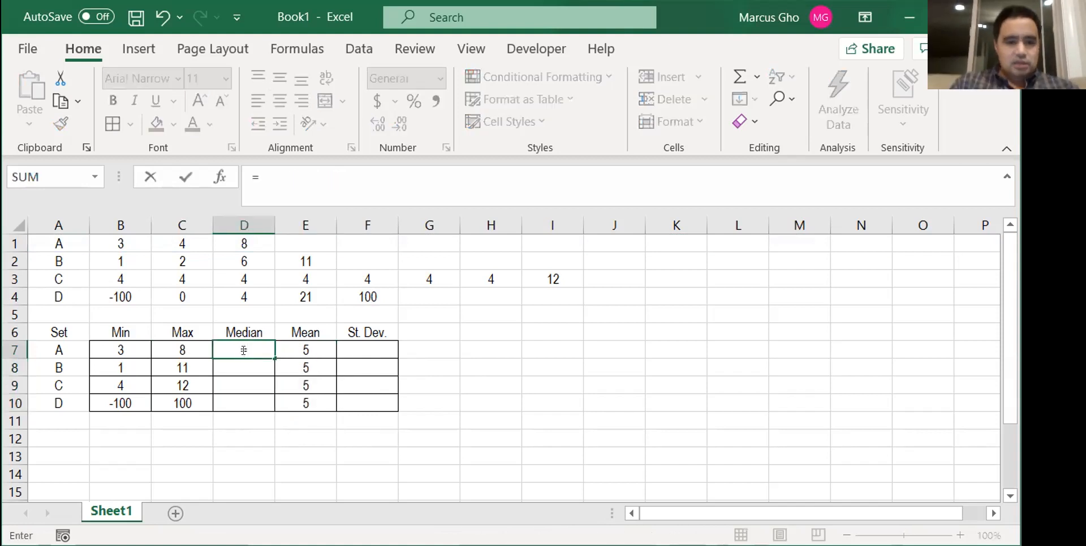
pyautogui.write('median(1:1')
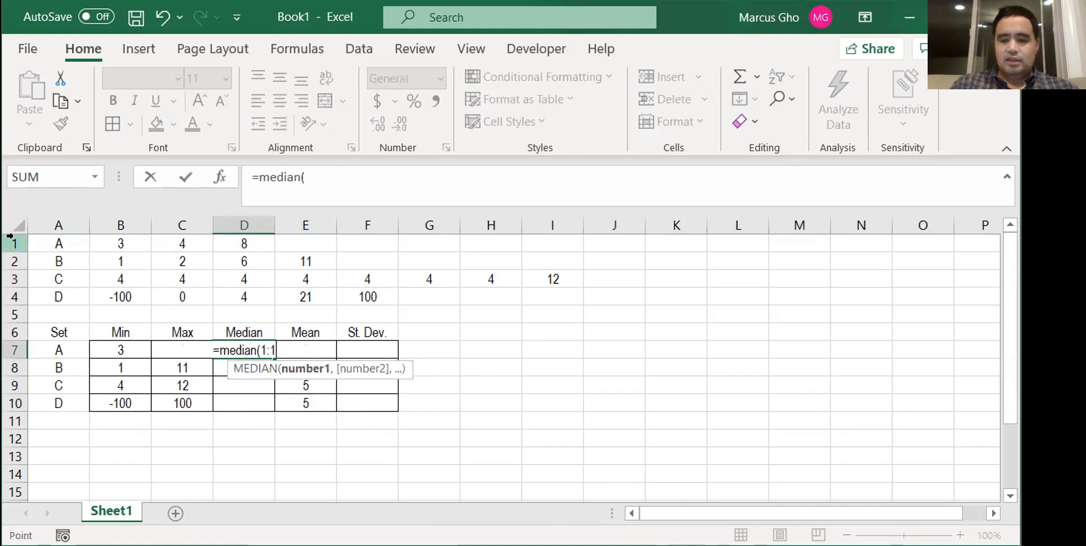
pyautogui.click(13, 242)
pyautogui.press('Return')
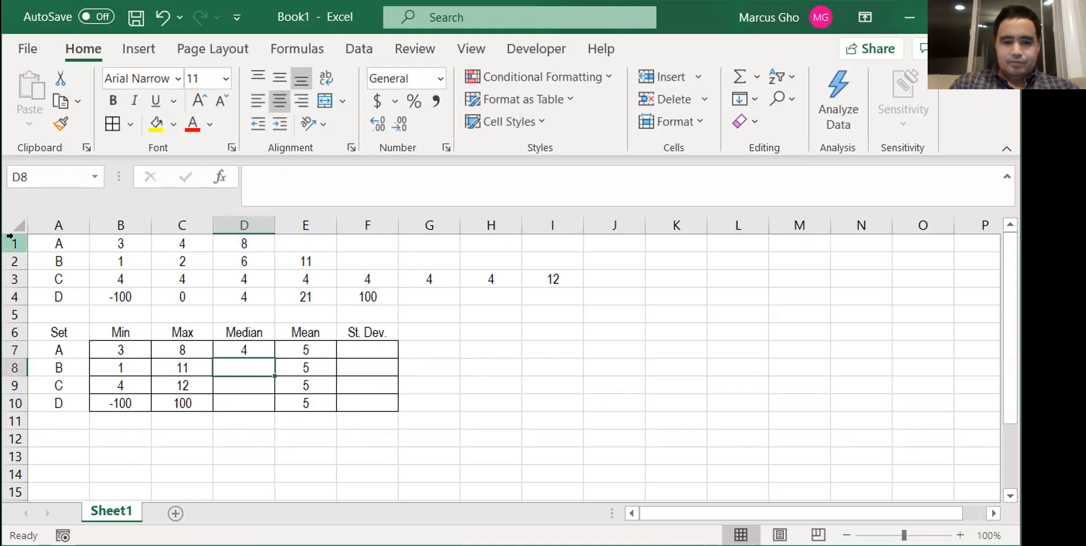
pyautogui.press('Up')
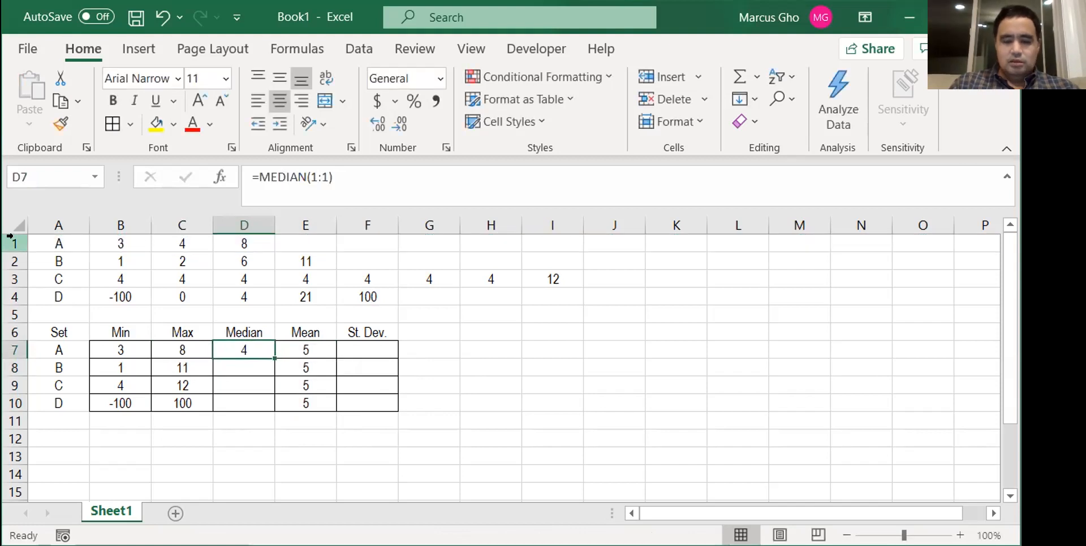
pyautogui.doubleClick(273, 357)
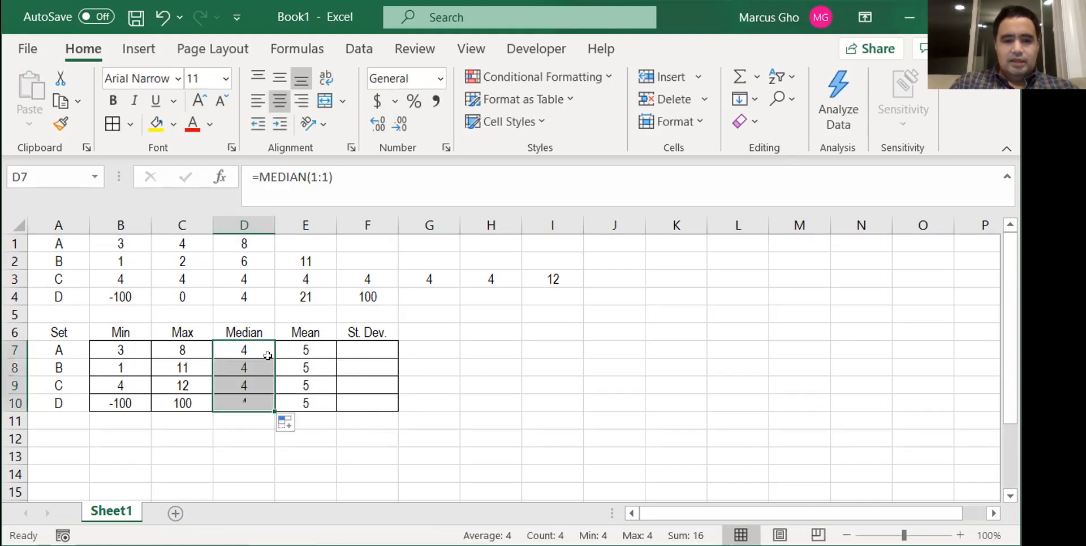
# - Enter =STDEV.S(1:1) in F7 and fill it down through F10 for the St. Dev. column
pyautogui.click(368, 352)
pyautogui.write('=')
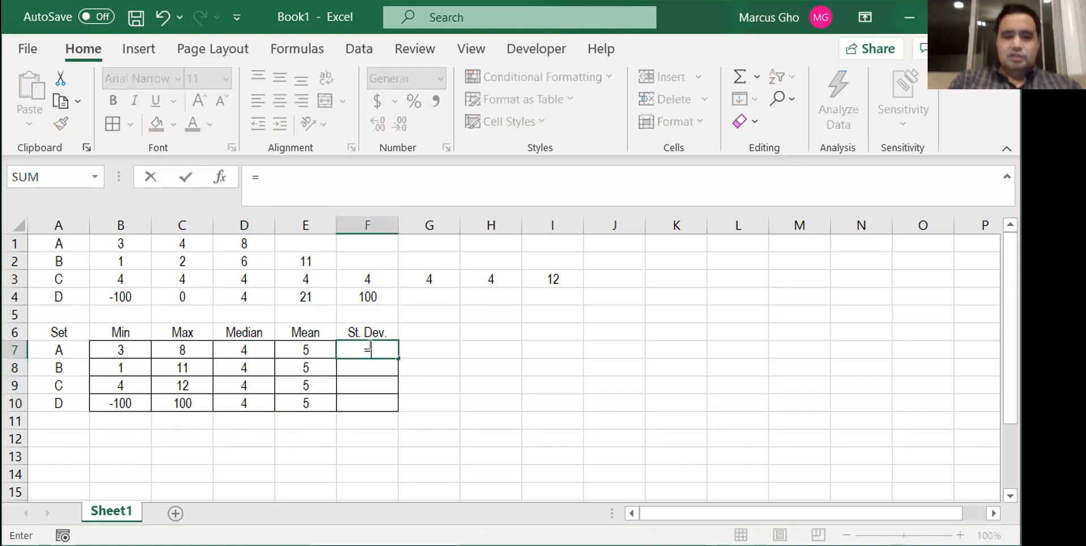
pyautogui.write('s')
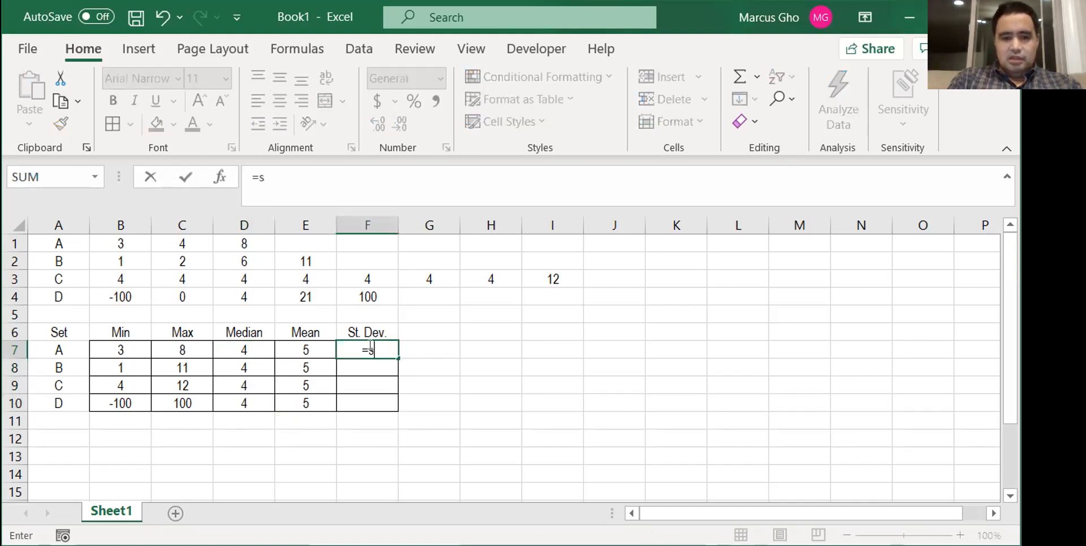
pyautogui.write('t')
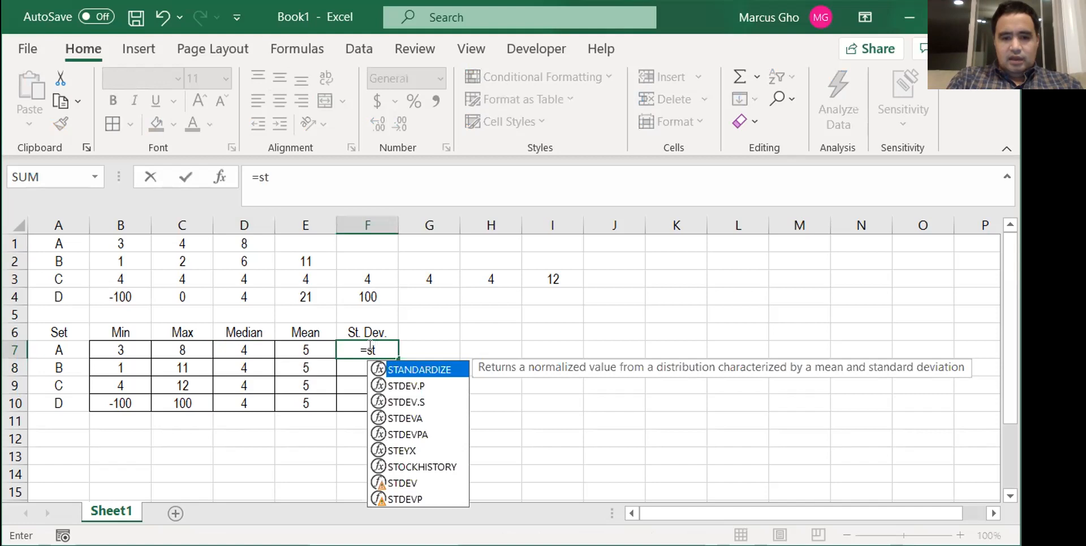
pyautogui.write('dev.s(')
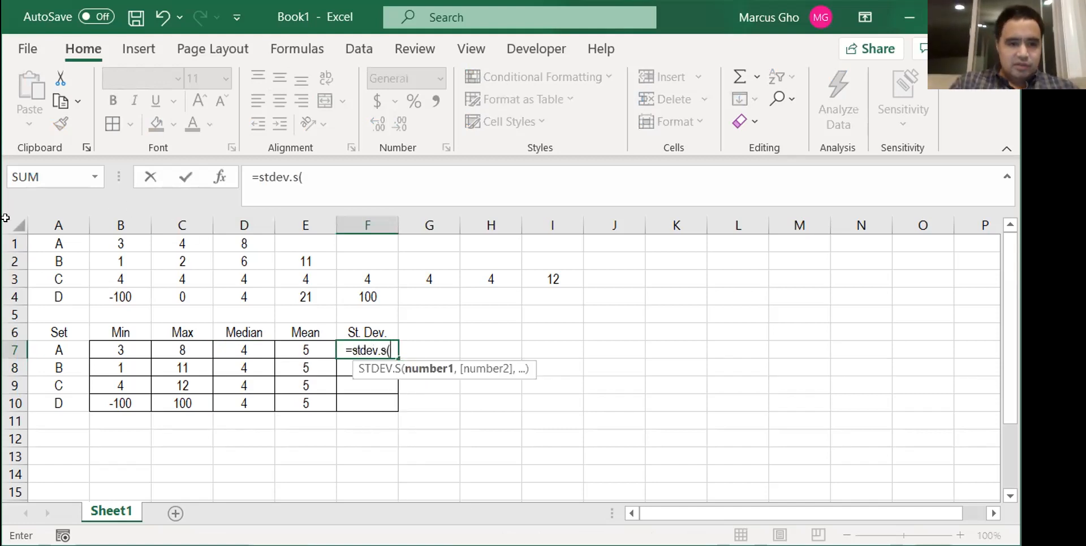
pyautogui.click(10, 238)
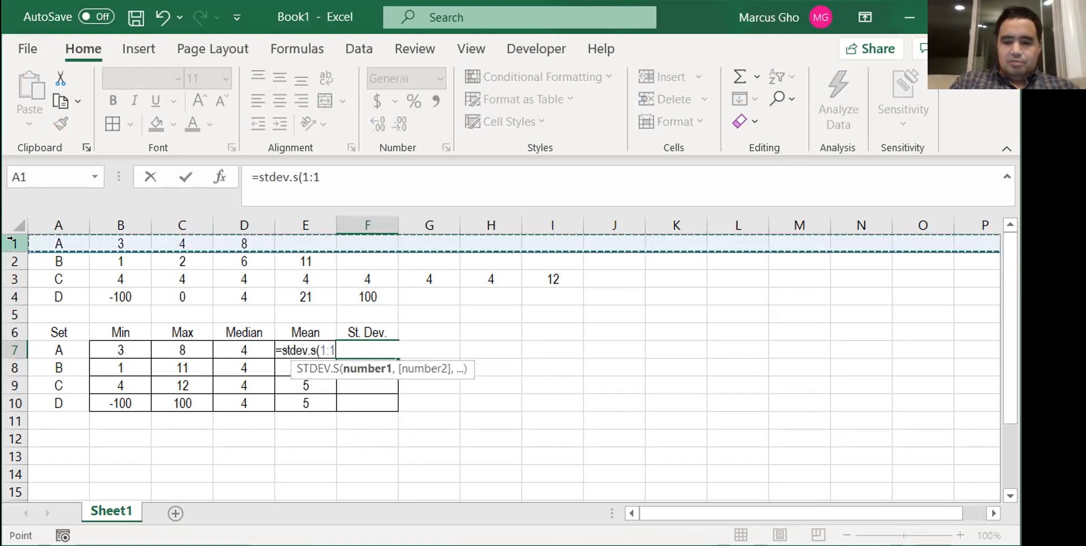
pyautogui.press('Return')
pyautogui.press('Up')
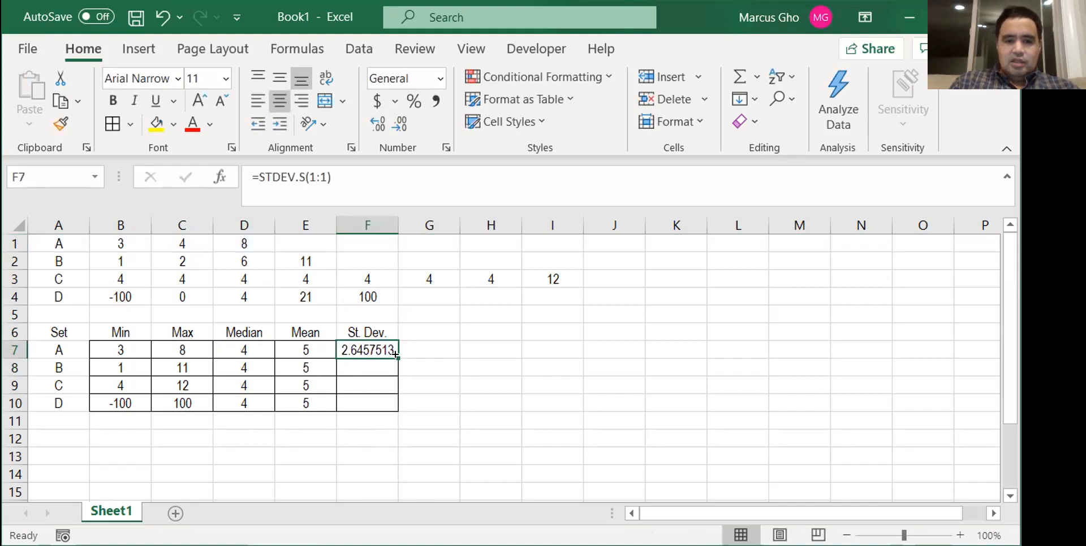
pyautogui.moveTo(392, 357); pyautogui.dragTo(394, 409)
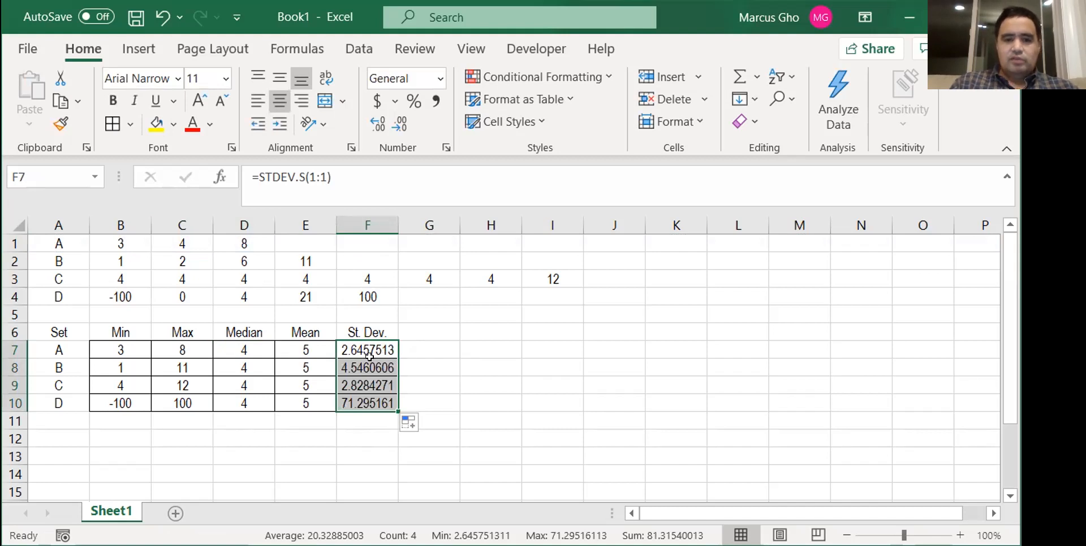
# - Format the St. Dev. values in F7:F10 as Number with 2 decimal places and the 1000 separator
pyautogui.rightClick(370, 359)
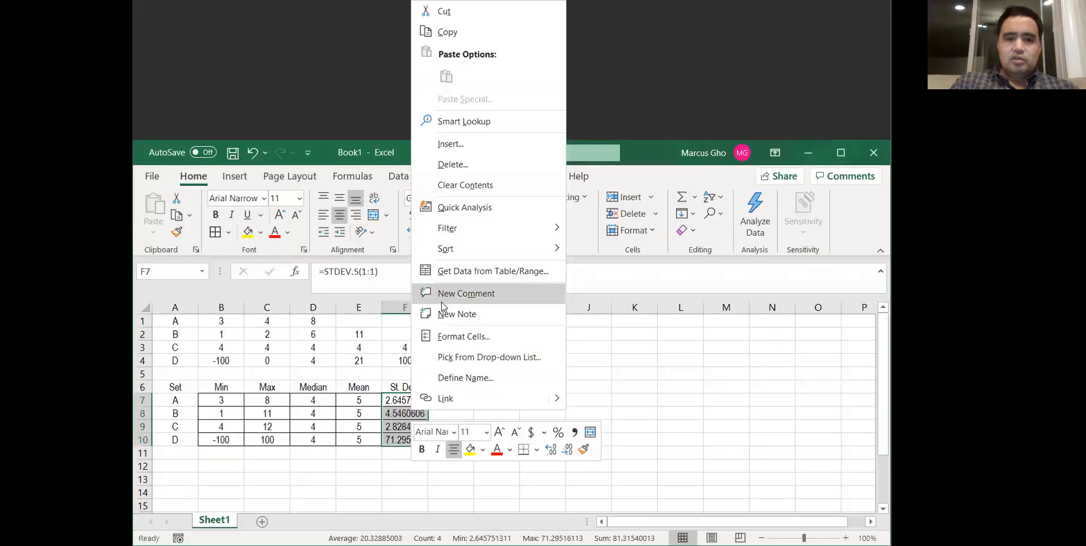
pyautogui.click(461, 337)
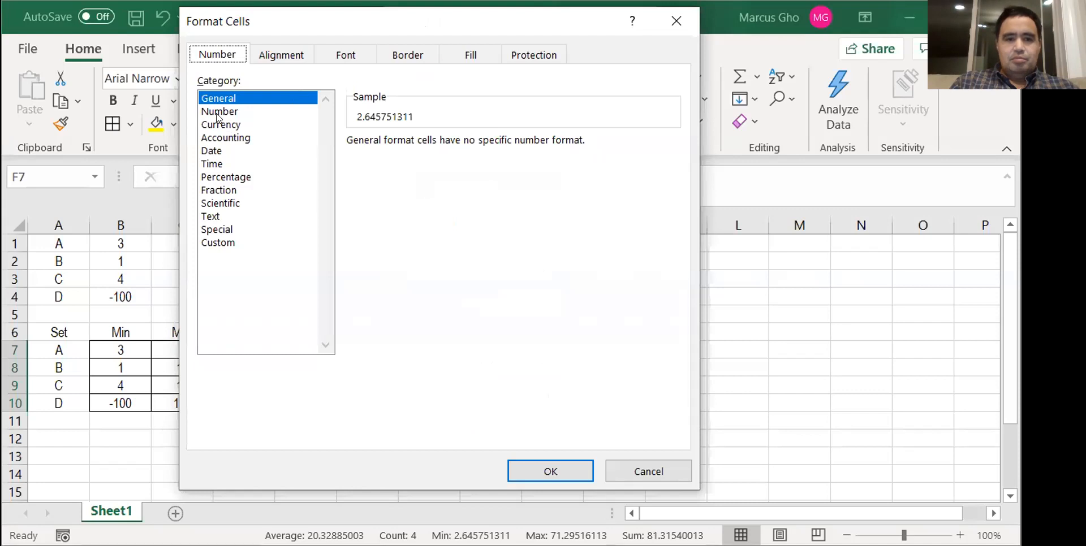
pyautogui.click(218, 112)
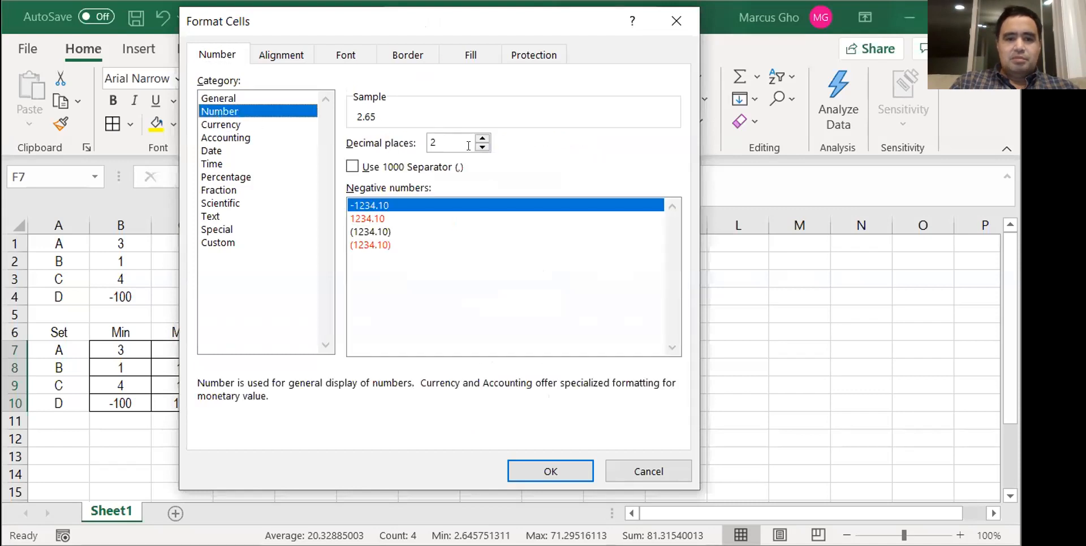
pyautogui.click(390, 168)
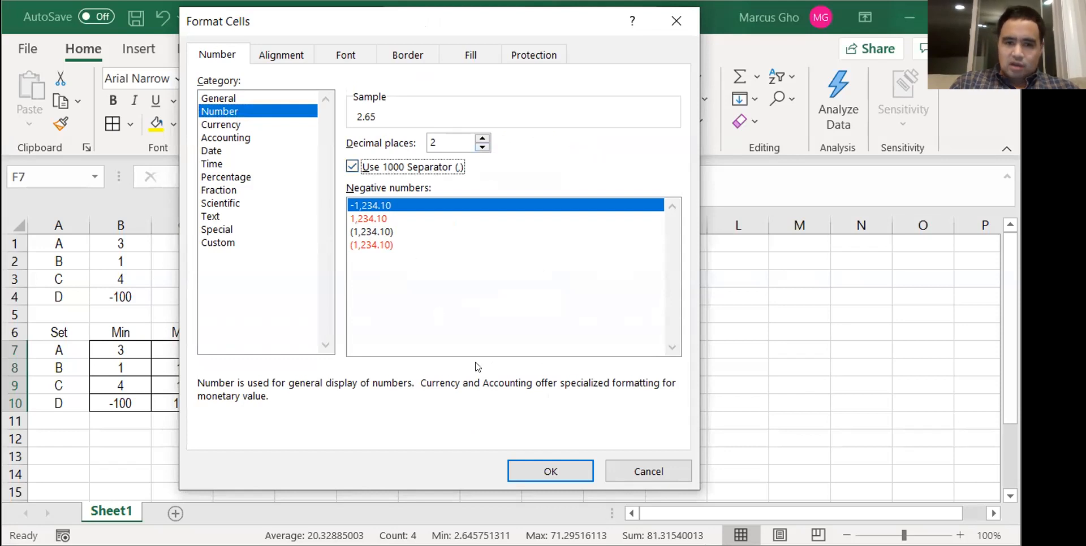
pyautogui.click(552, 469)
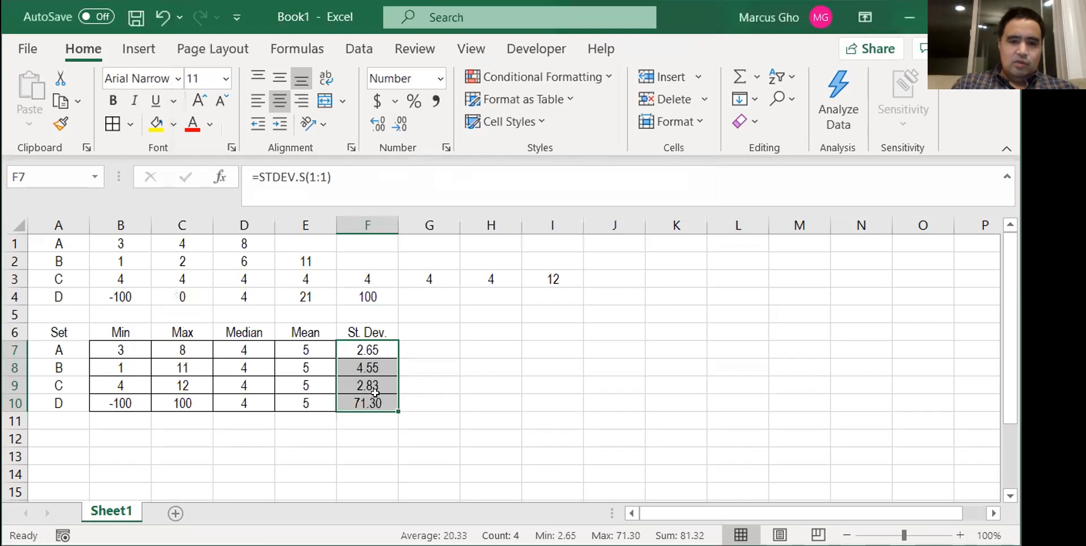
pyautogui.click(462, 361)
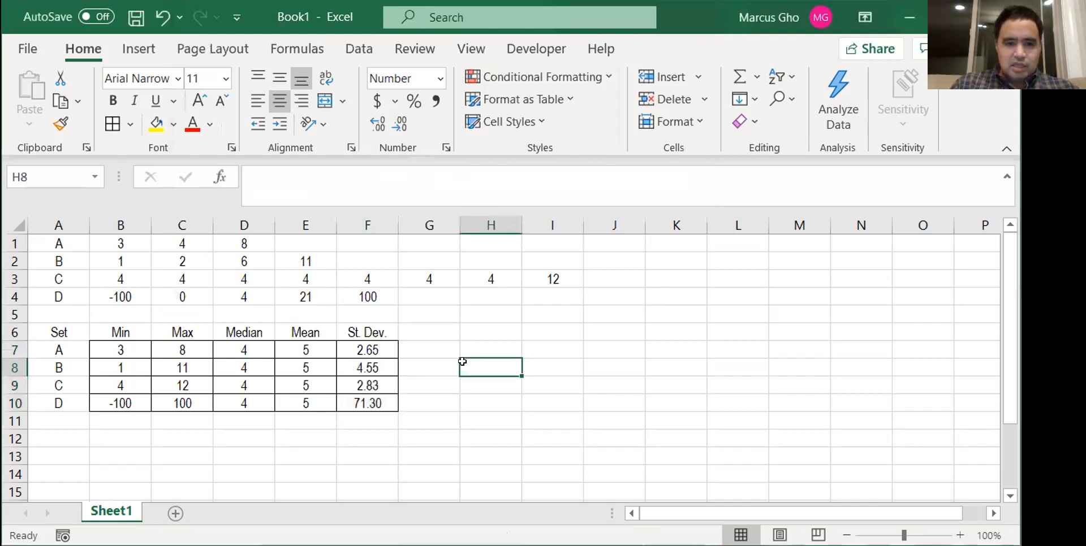
# - Make the column headers in B6:F6 and the set labels in A7:A10 bold
pyautogui.moveTo(116, 332); pyautogui.dragTo(378, 326)
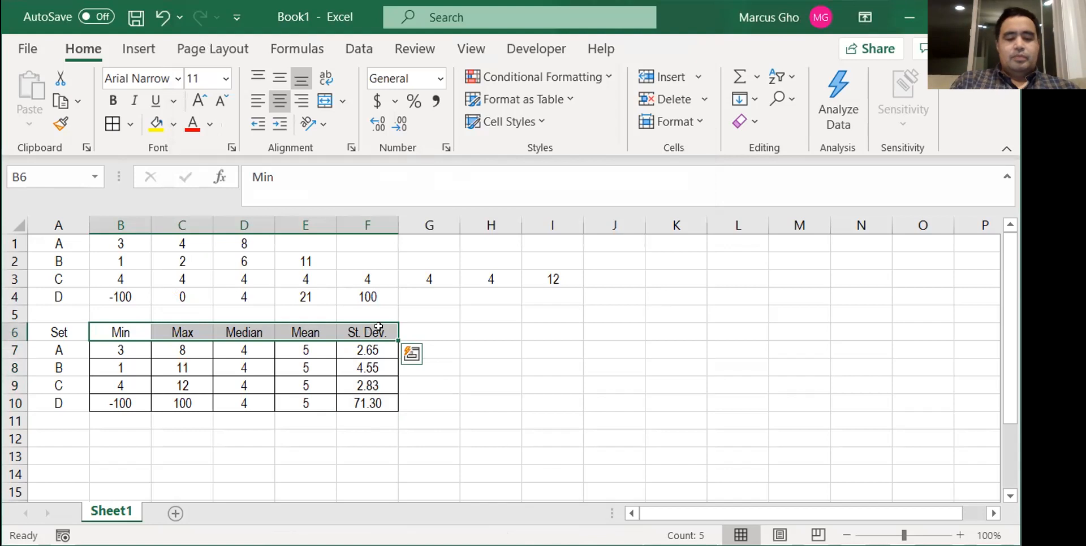
pyautogui.hotkey('ctrl', 'b')
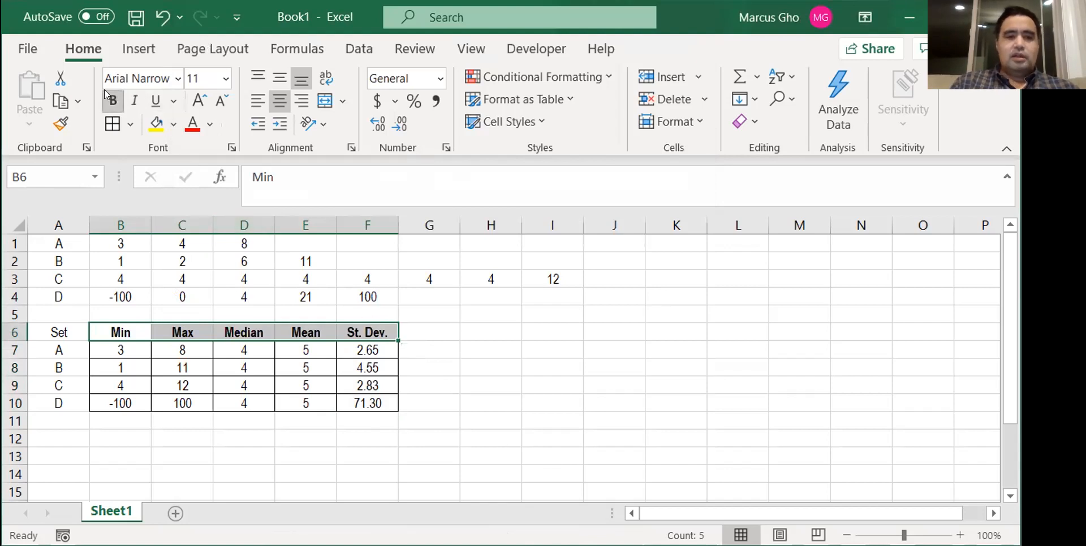
pyautogui.moveTo(48, 349); pyautogui.dragTo(51, 403)
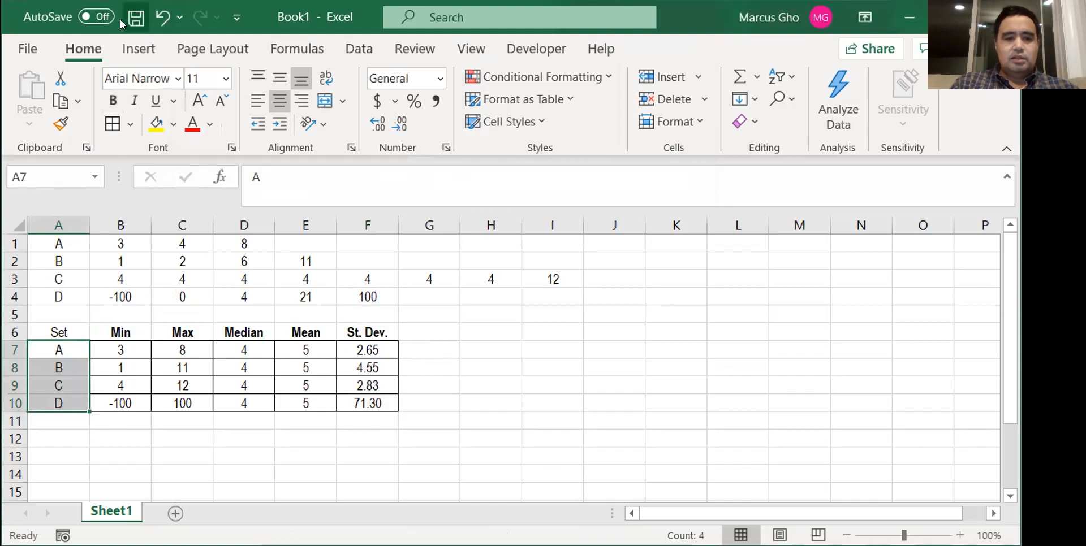
pyautogui.click(108, 105)
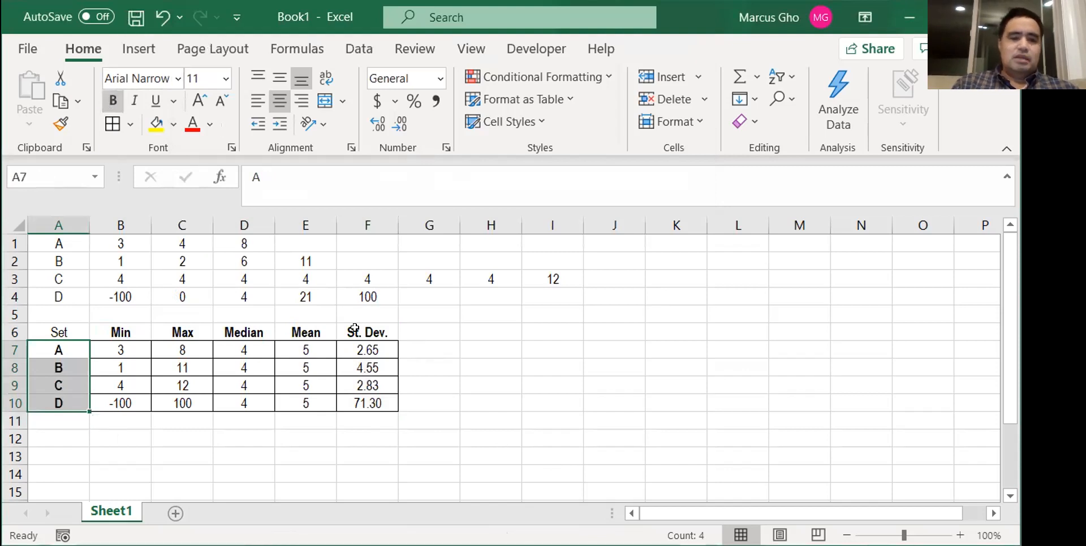
# - Fill the column headers in B6:F6 and the set labels in A7:A10 with light gray, the second tint of white
pyautogui.moveTo(115, 331); pyautogui.dragTo(363, 326)
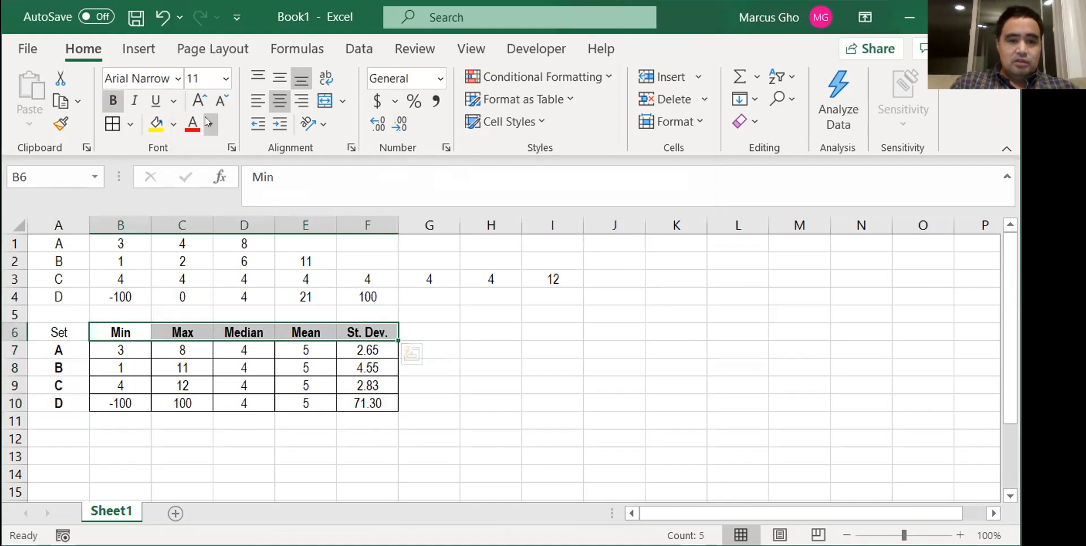
pyautogui.click(168, 119)
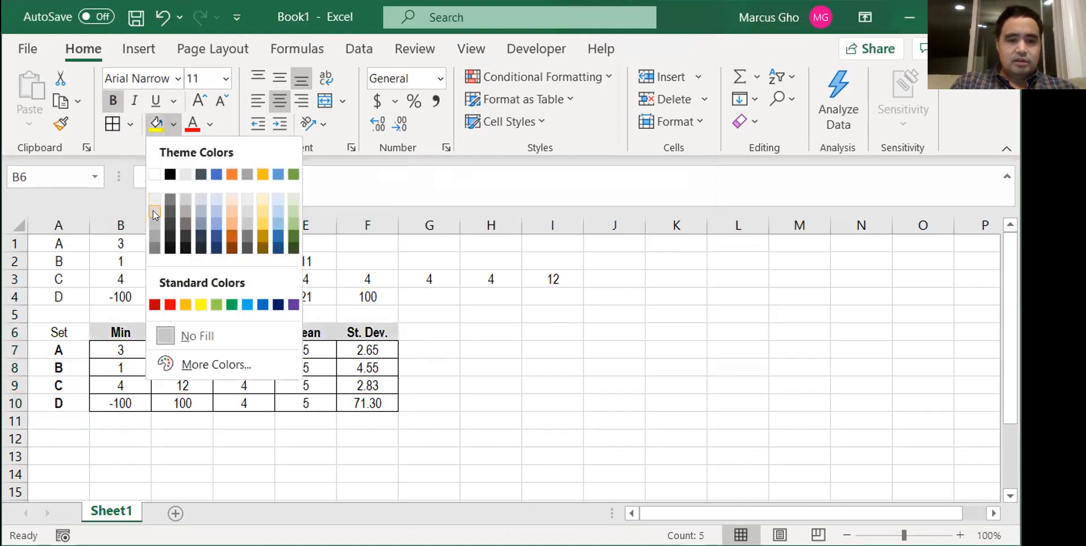
pyautogui.click(154, 213)
pyautogui.moveTo(63, 353); pyautogui.dragTo(50, 411)
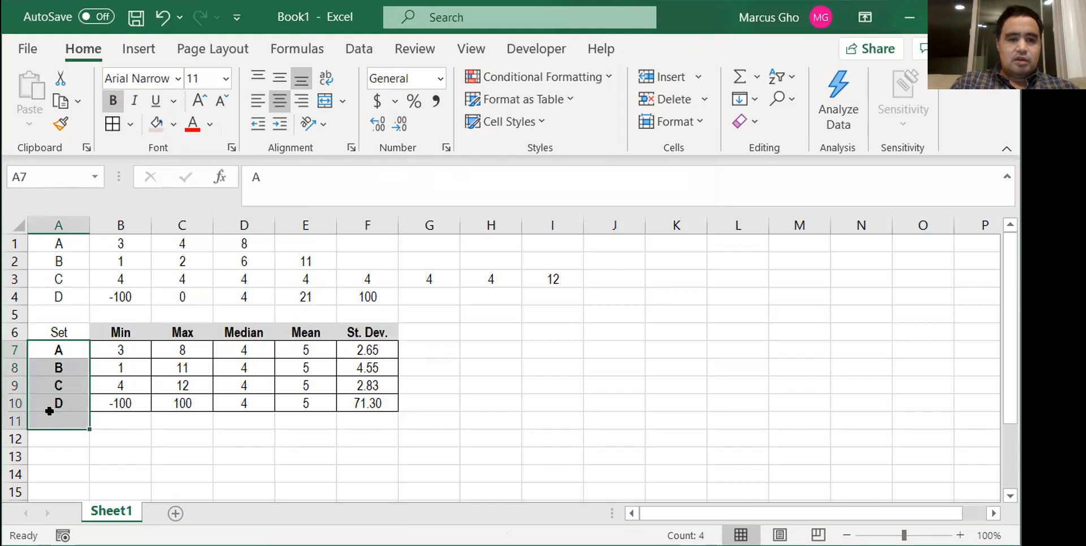
pyautogui.moveTo(73, 348); pyautogui.dragTo(73, 401)
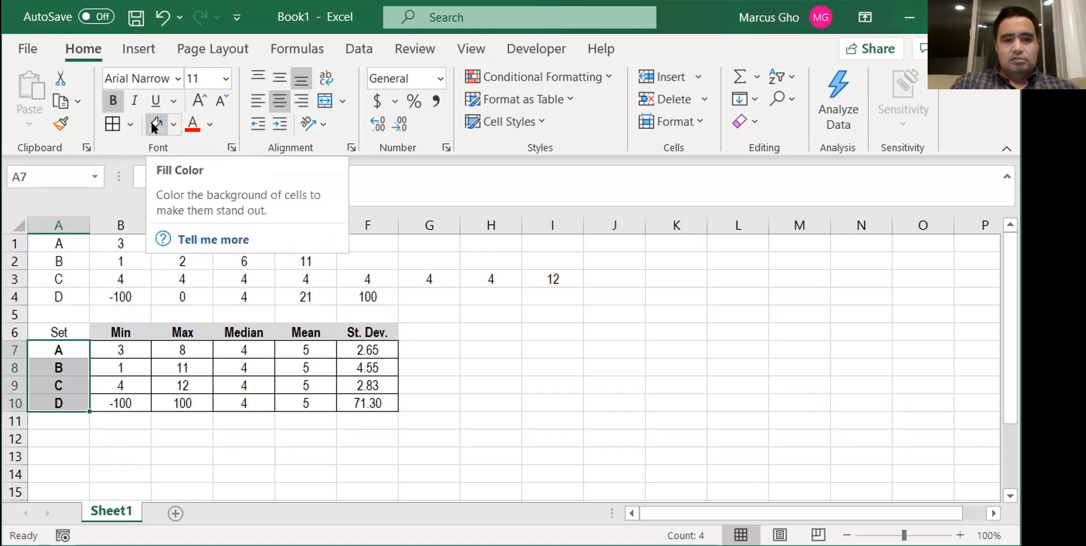
pyautogui.click(152, 125)
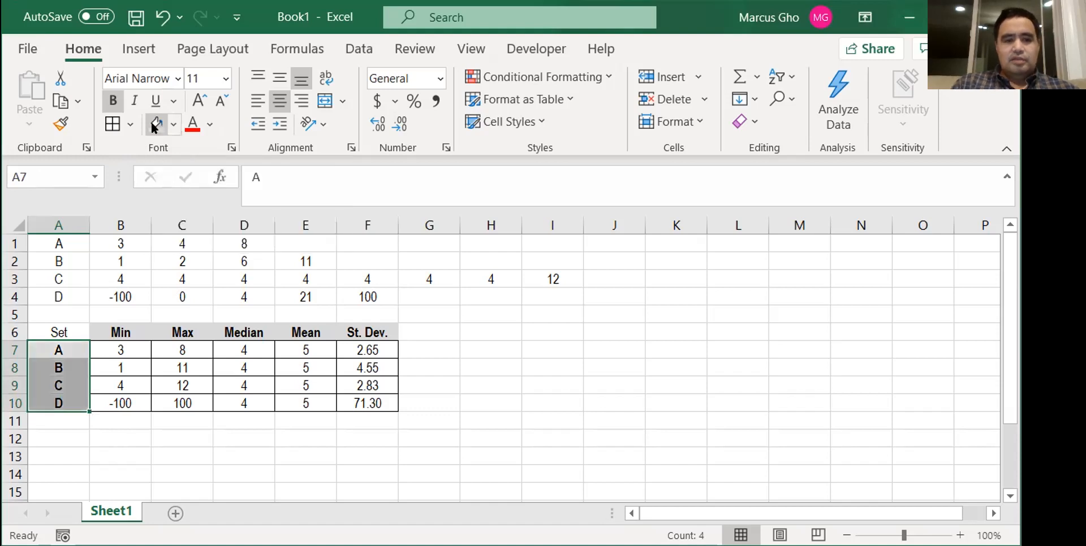
pyautogui.click(474, 369)
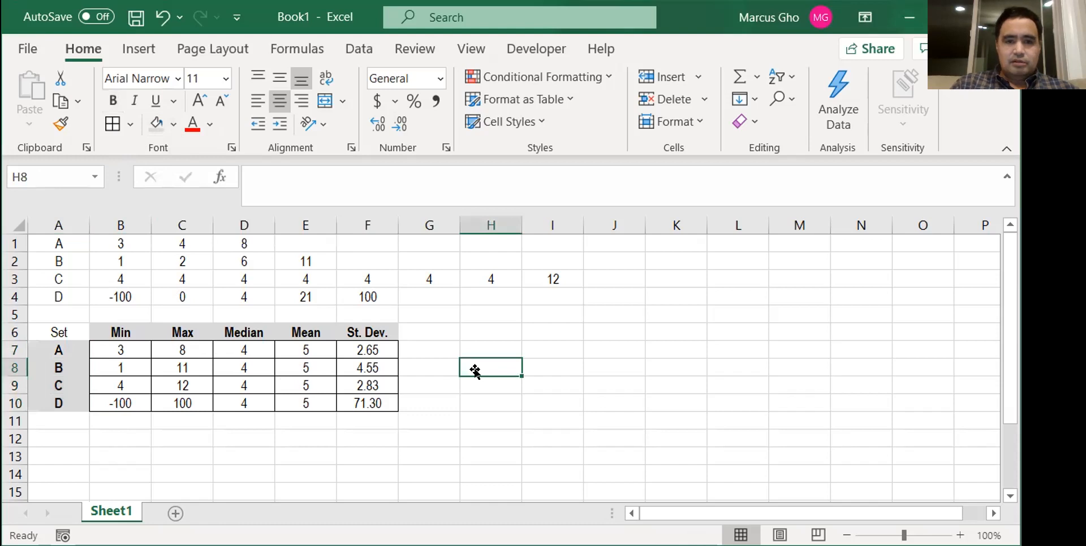